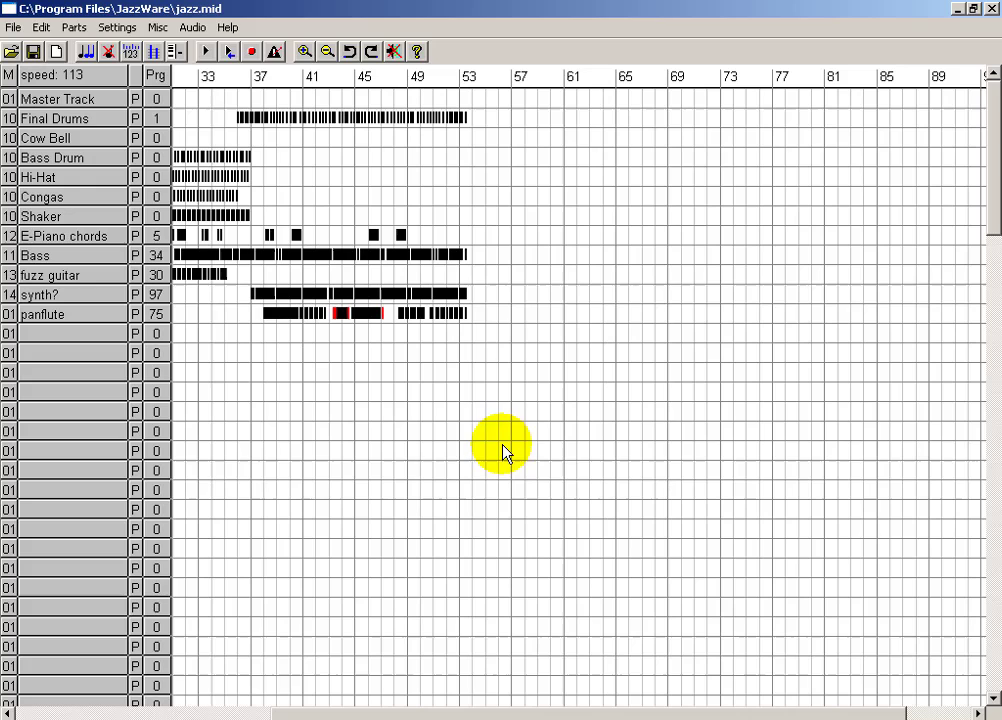
# - Start playback of jazz.mid from bar 1
pyautogui.click(207, 52)
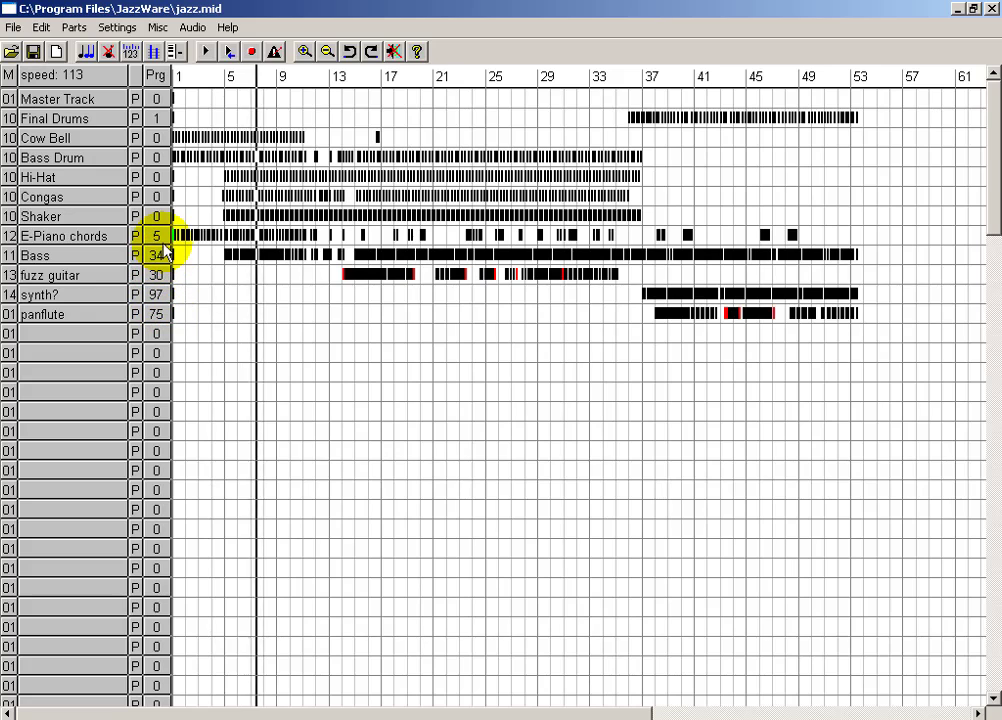
pyautogui.click(175, 51)
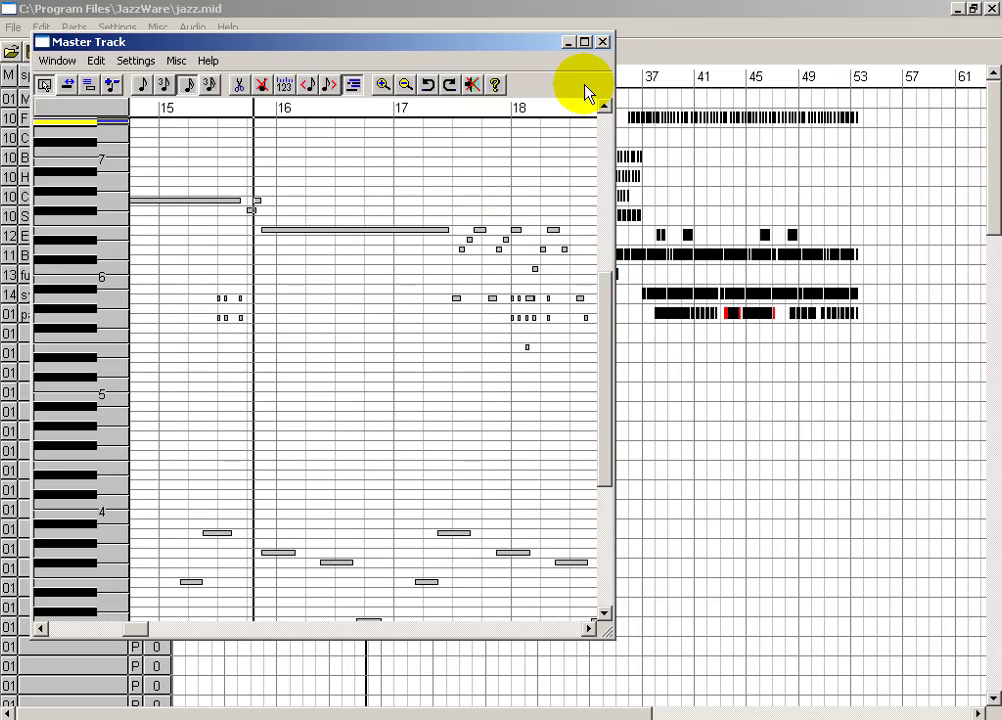
pyautogui.click(606, 42)
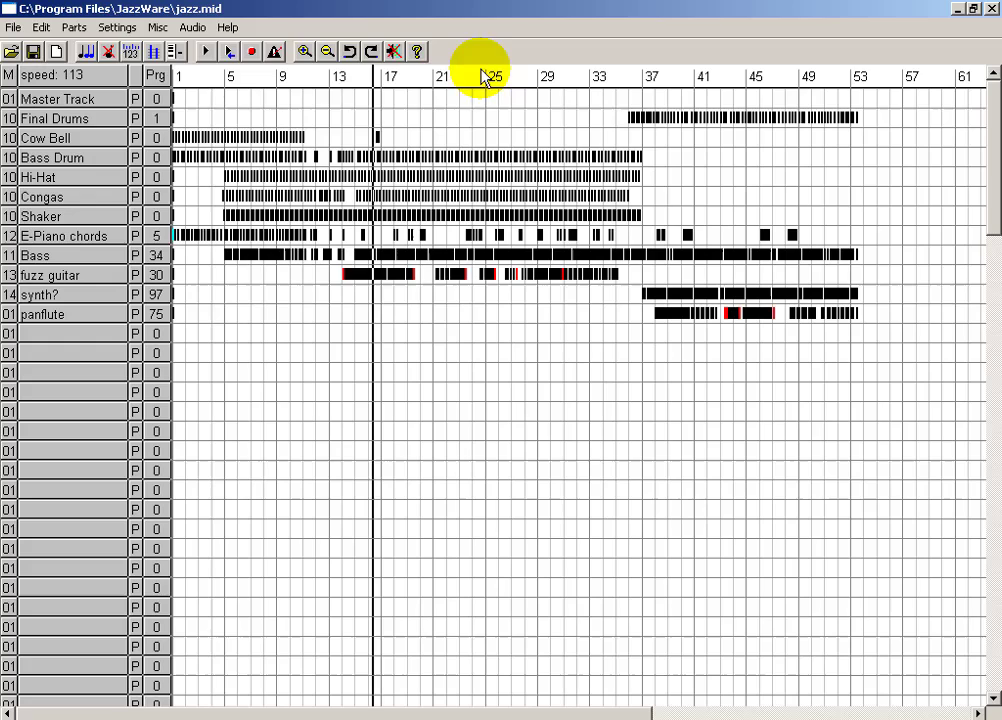
# - Stop playback and confirm clearing the song, leaving an empty noname.mid
pyautogui.click(206, 52)
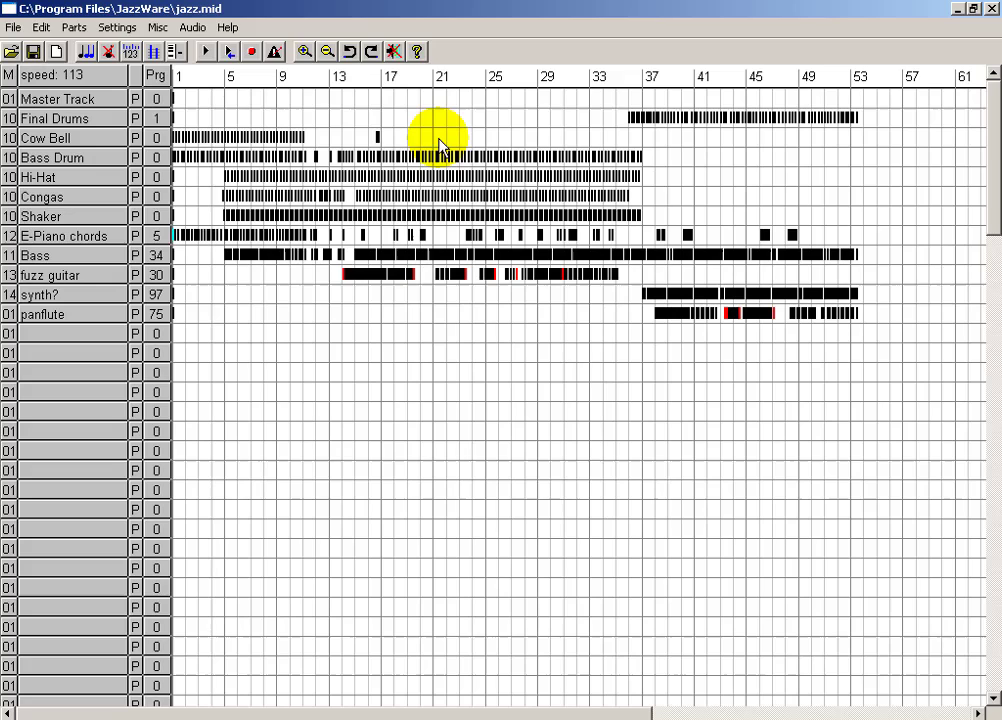
pyautogui.click(57, 52)
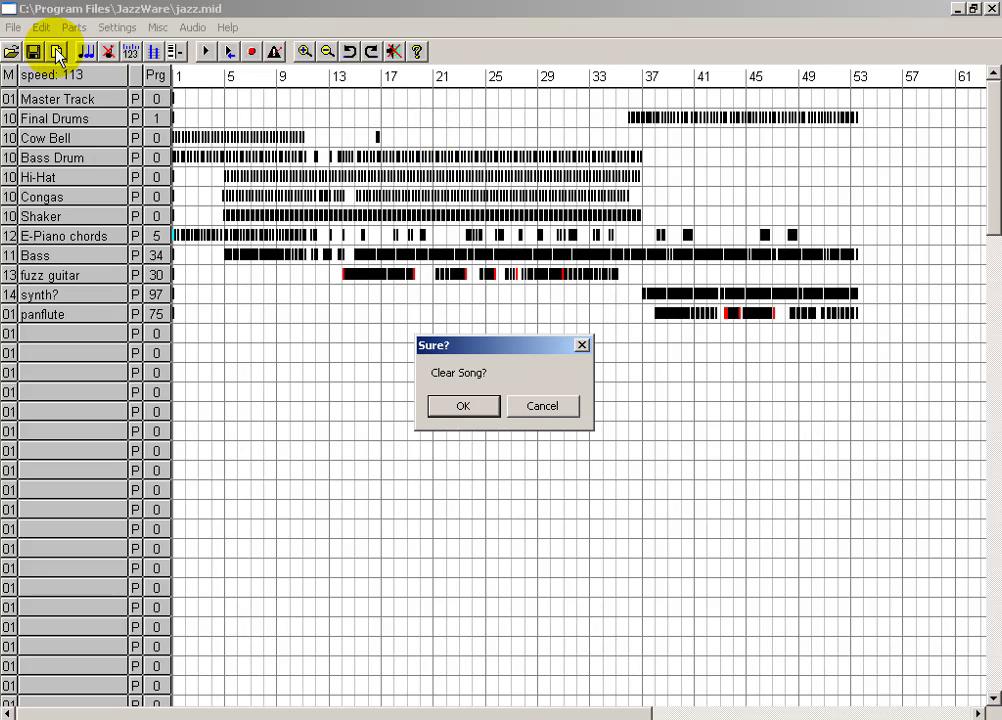
pyautogui.click(465, 407)
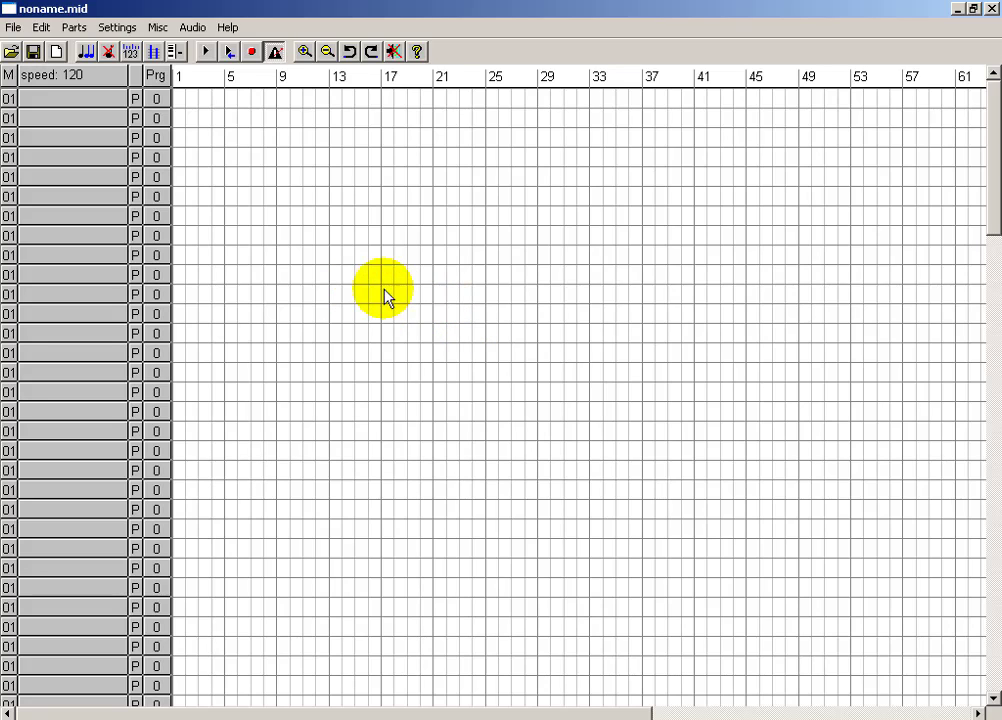
# - Set MIDI input to MIDI Yoke NT: 1 and output to Microsoft GS Wavetable SW Synth, accepting the restart notice
pyautogui.click(120, 27)
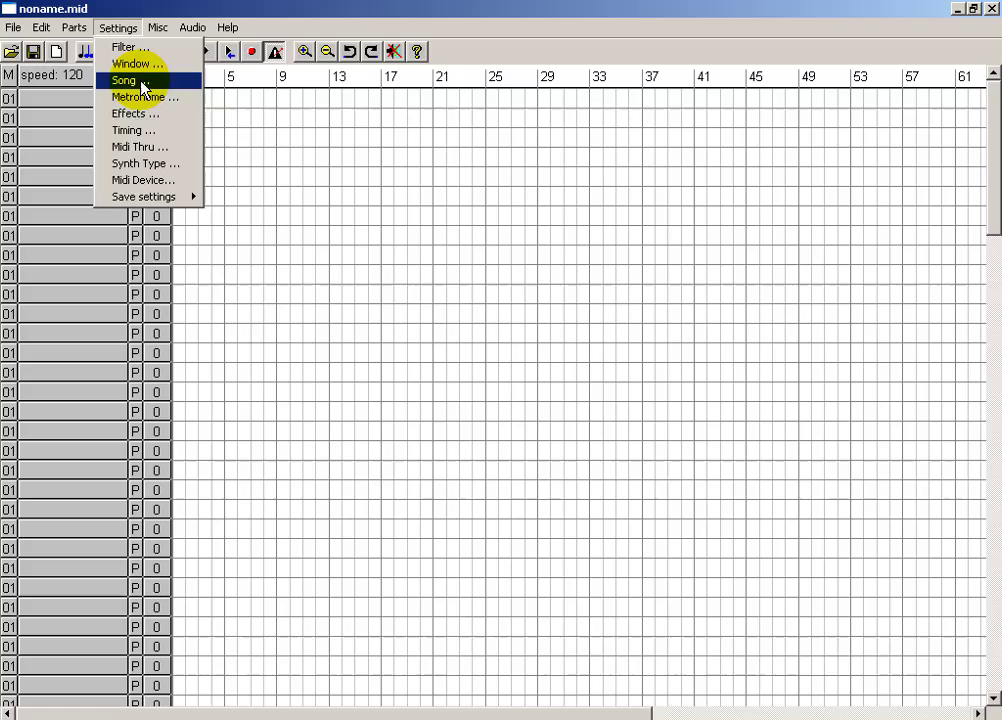
pyautogui.click(152, 182)
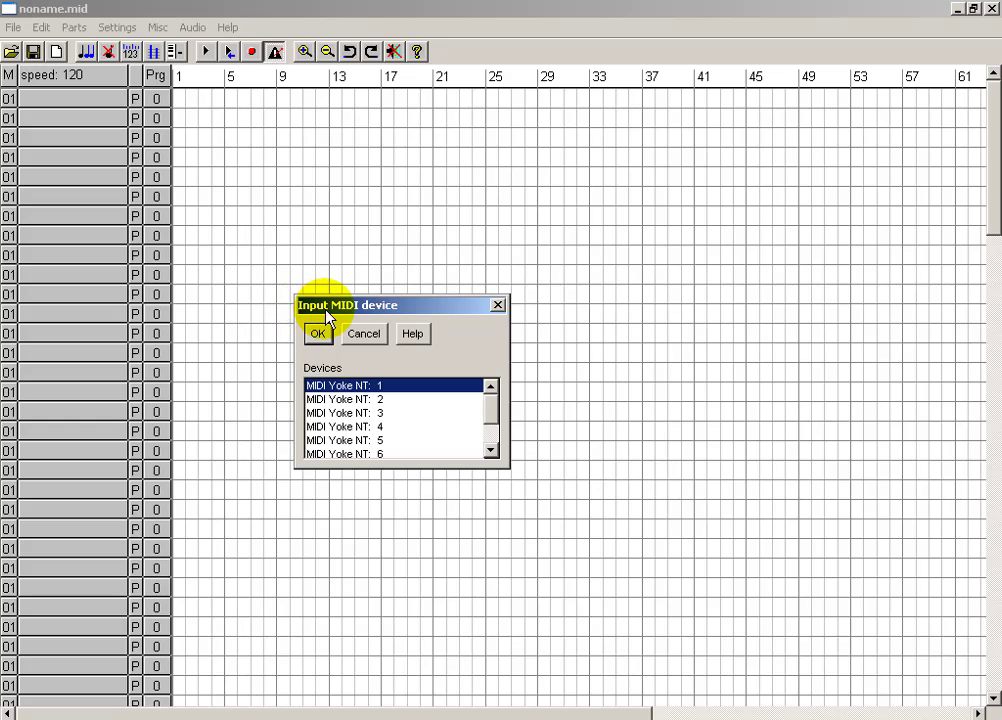
pyautogui.click(326, 336)
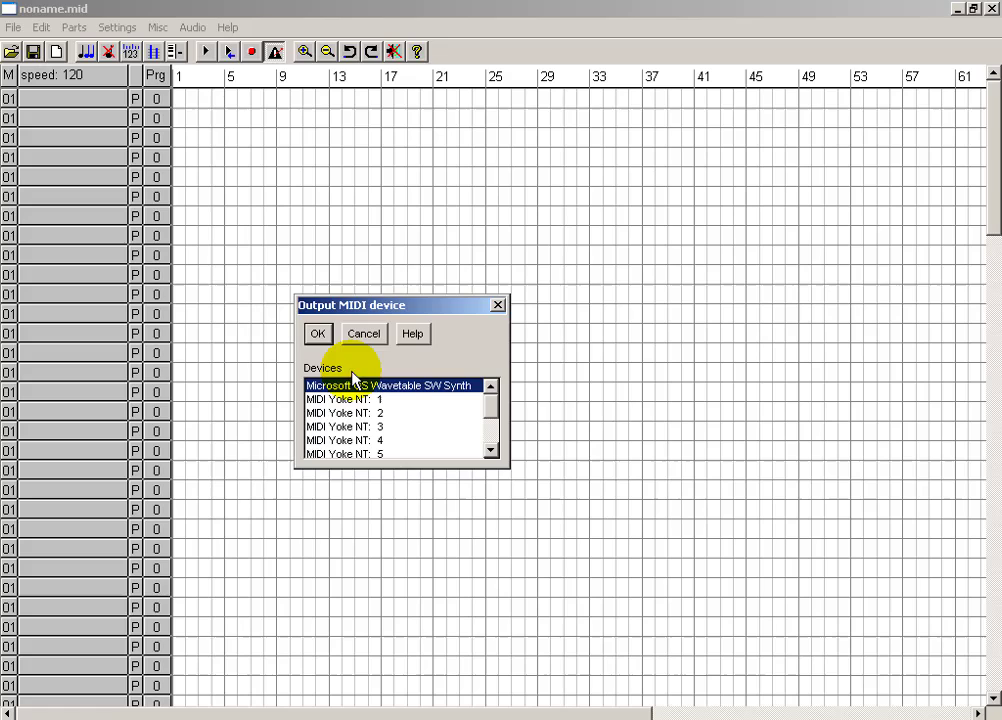
pyautogui.click(320, 334)
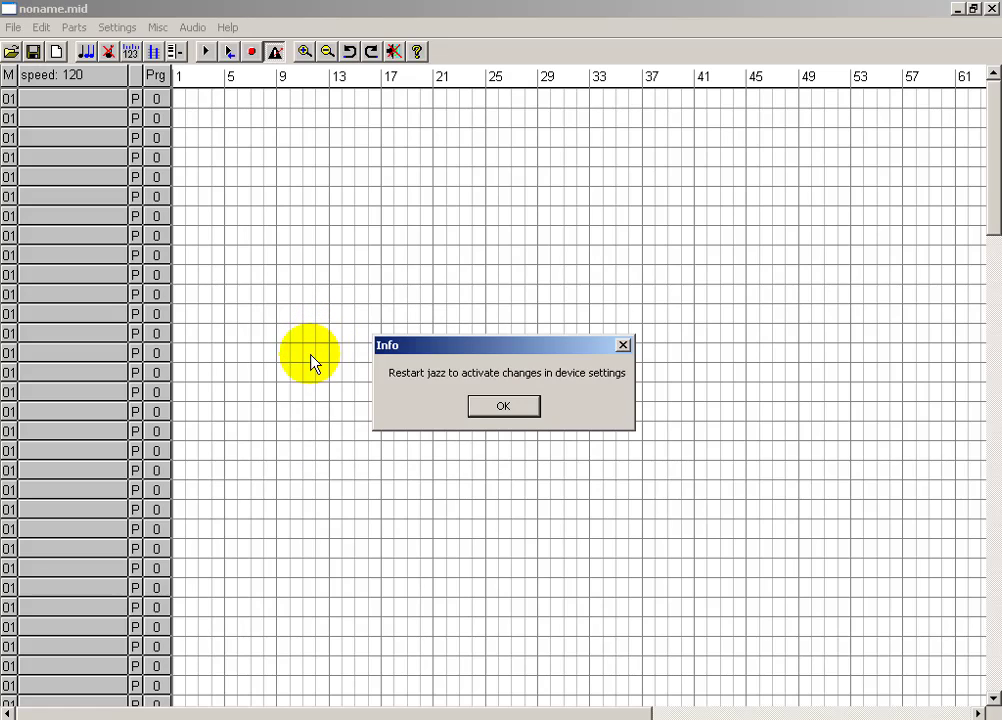
pyautogui.click(510, 408)
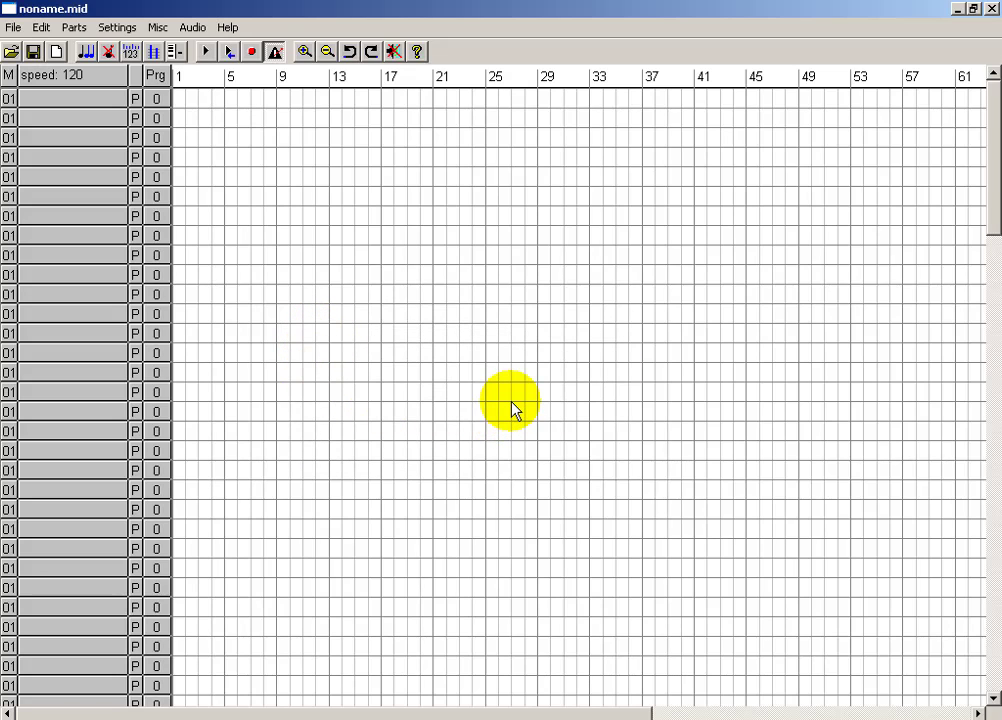
# - Route MIDI-OX output to MIDI Yoke NT: 1 with computer-keyboard note input left on
pyautogui.click(584, 698)
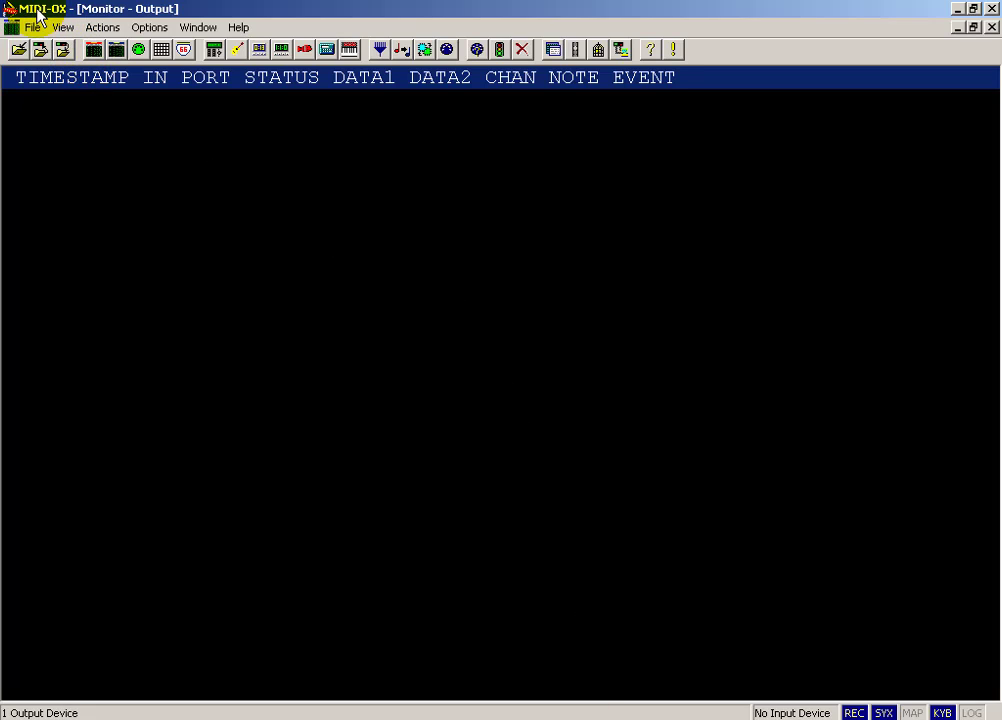
pyautogui.click(446, 50)
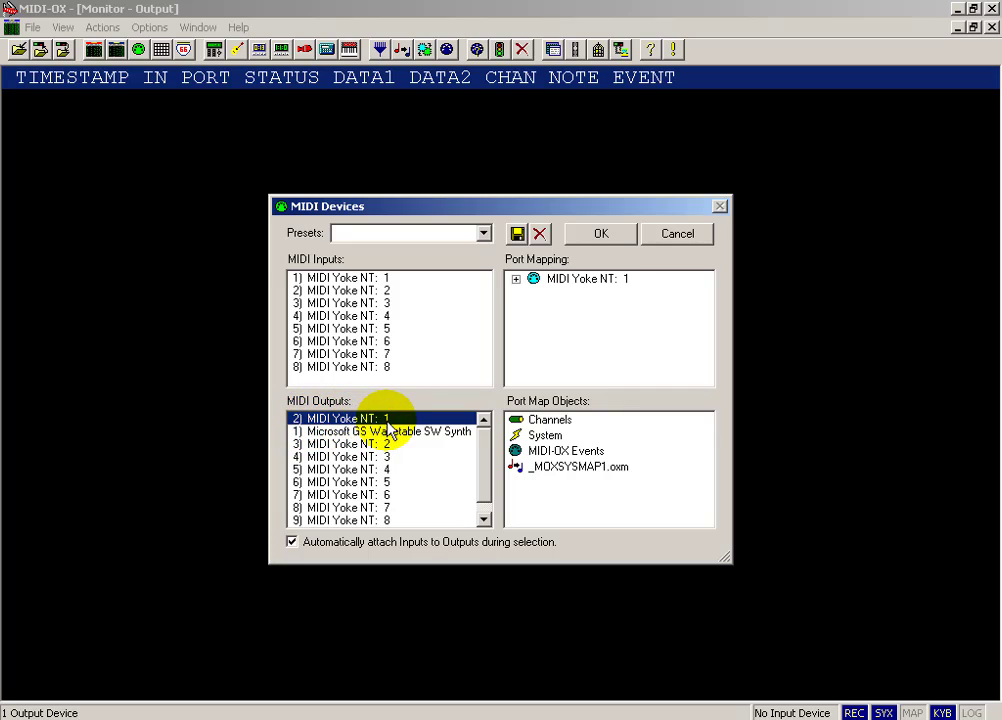
pyautogui.click(591, 233)
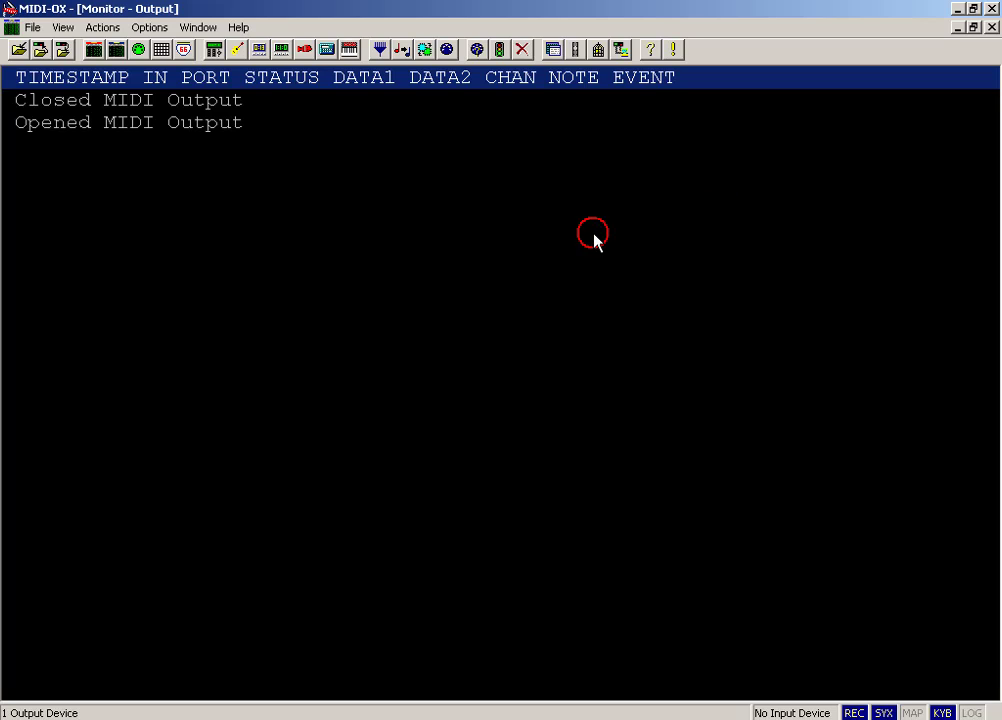
pyautogui.click(350, 50)
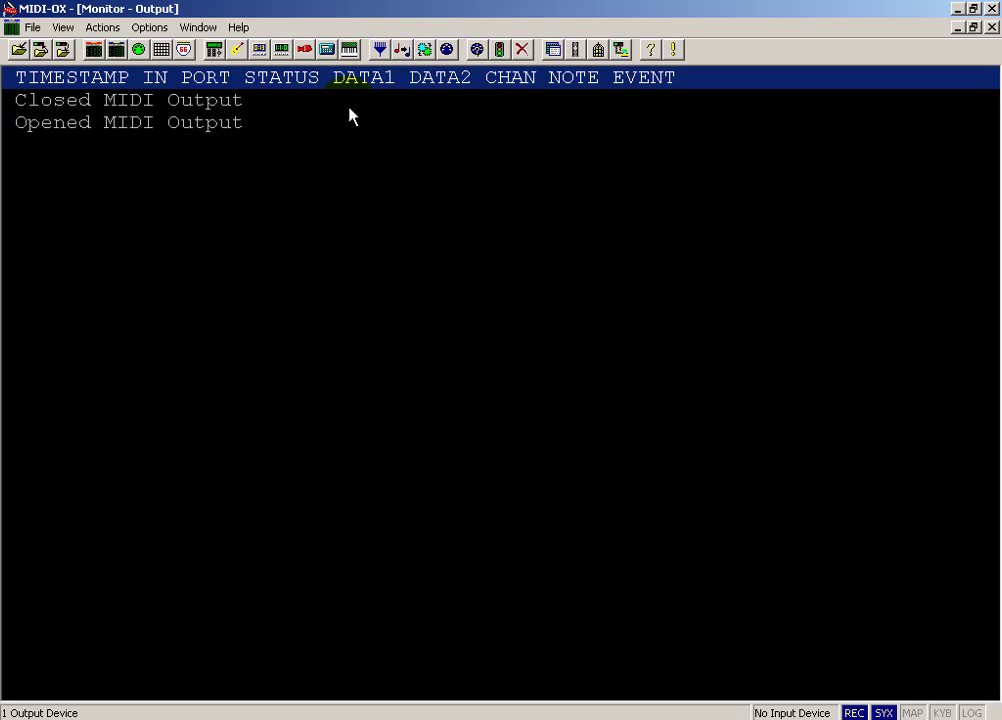
pyautogui.click(348, 50)
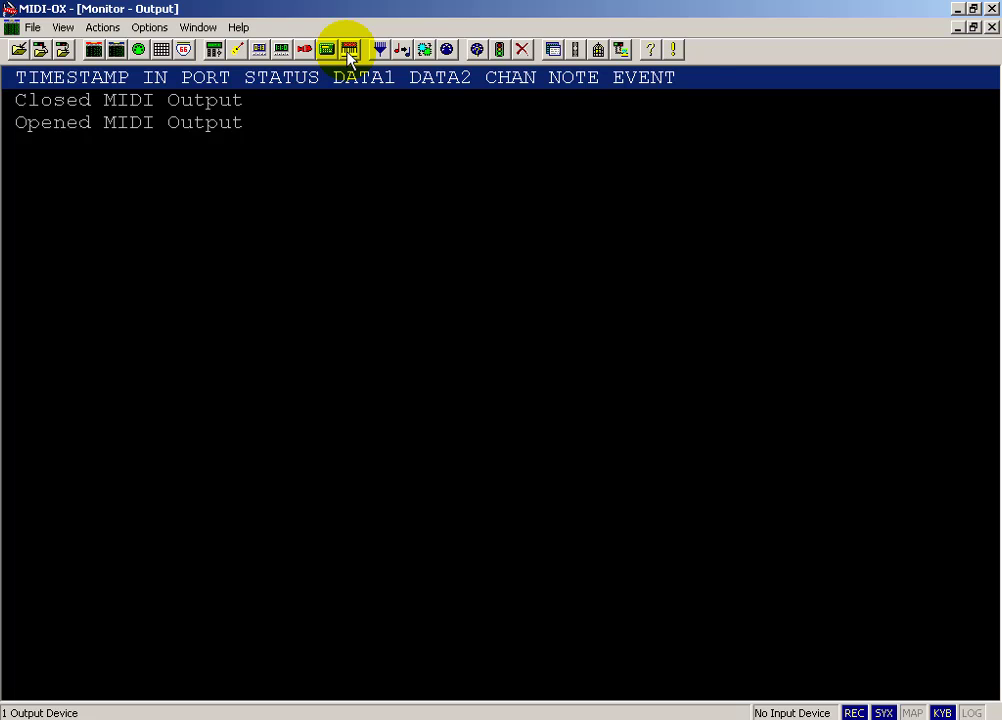
# - Minimize MIDI-OX and toggle the Jazz++ metronome off and back on
pyautogui.click(957, 9)
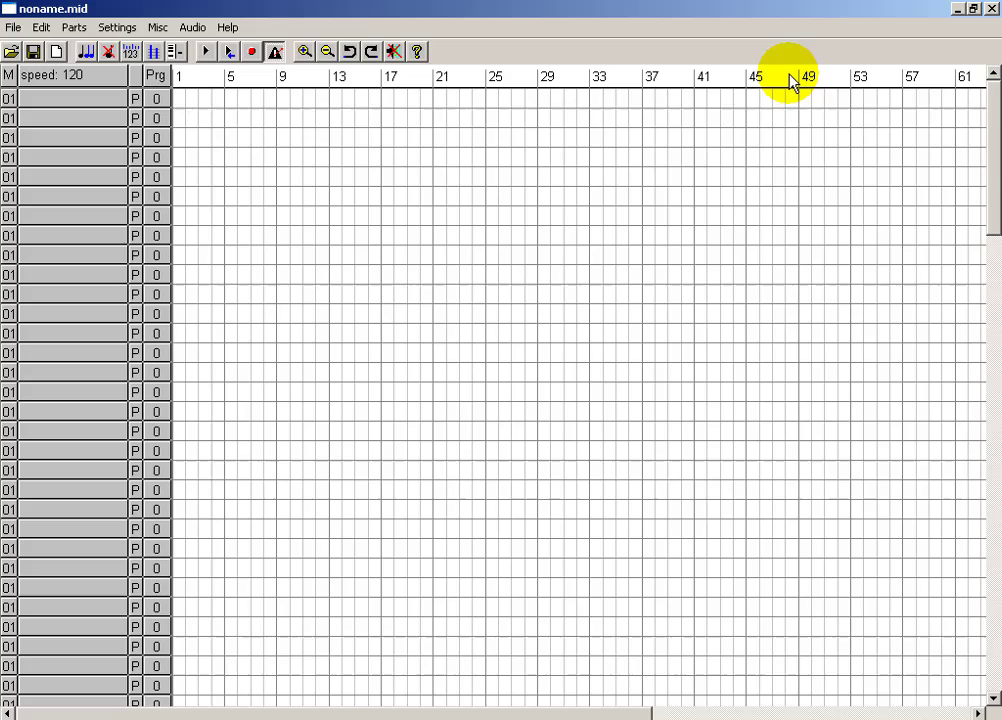
pyautogui.click(274, 51)
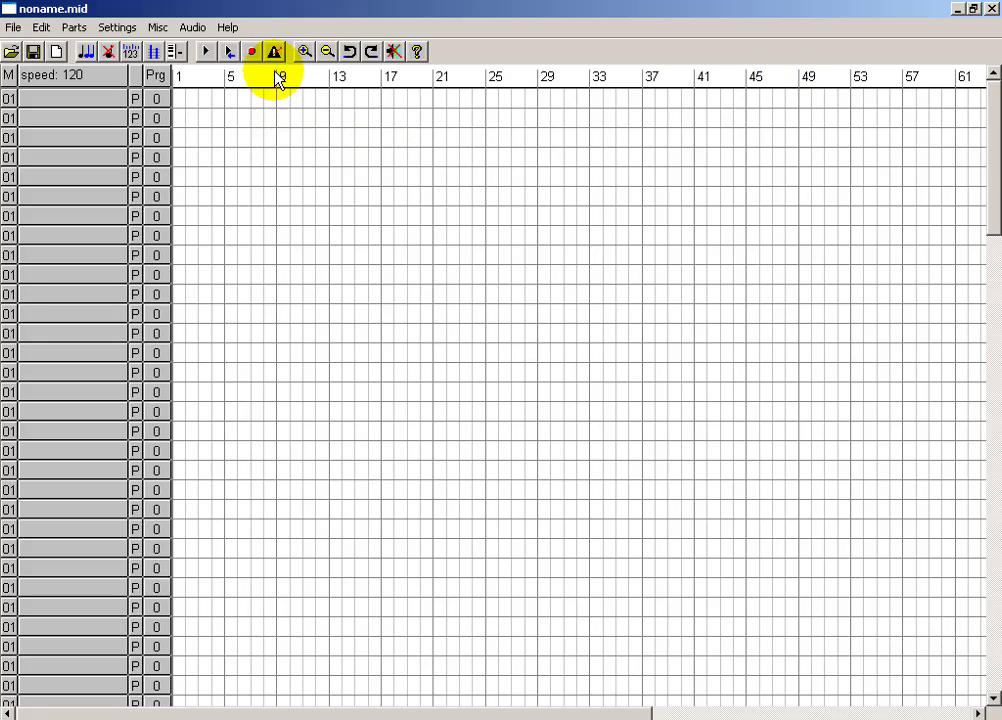
pyautogui.click(274, 52)
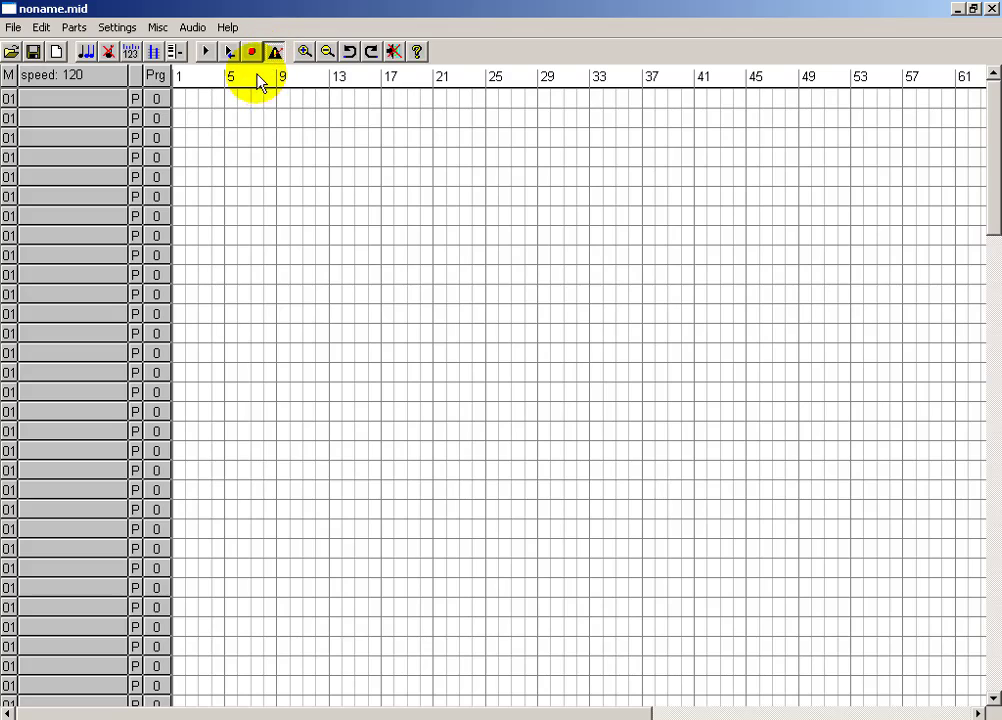
# - Make track 1 the recording track and start recording, after dismissing the record-track error
pyautogui.click(253, 55)
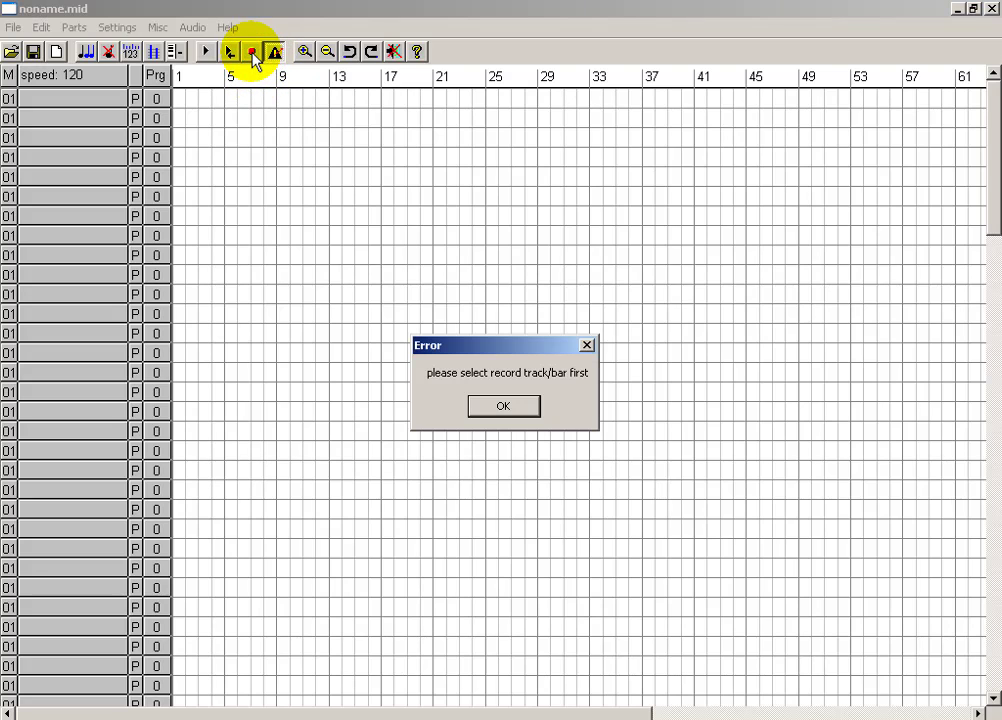
pyautogui.click(504, 408)
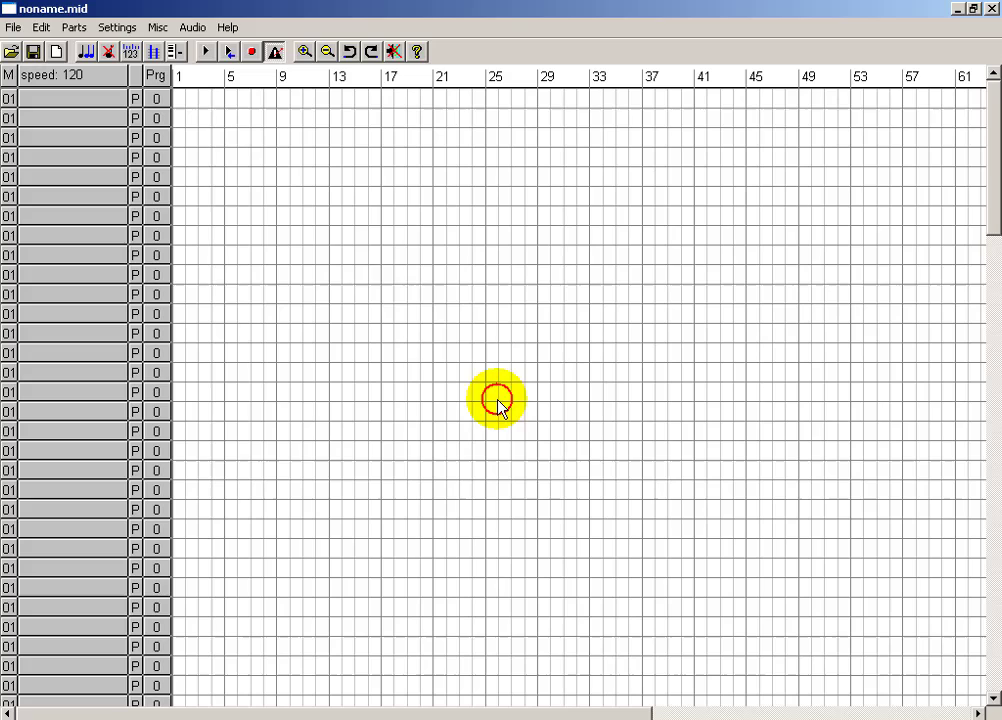
pyautogui.click(10, 99)
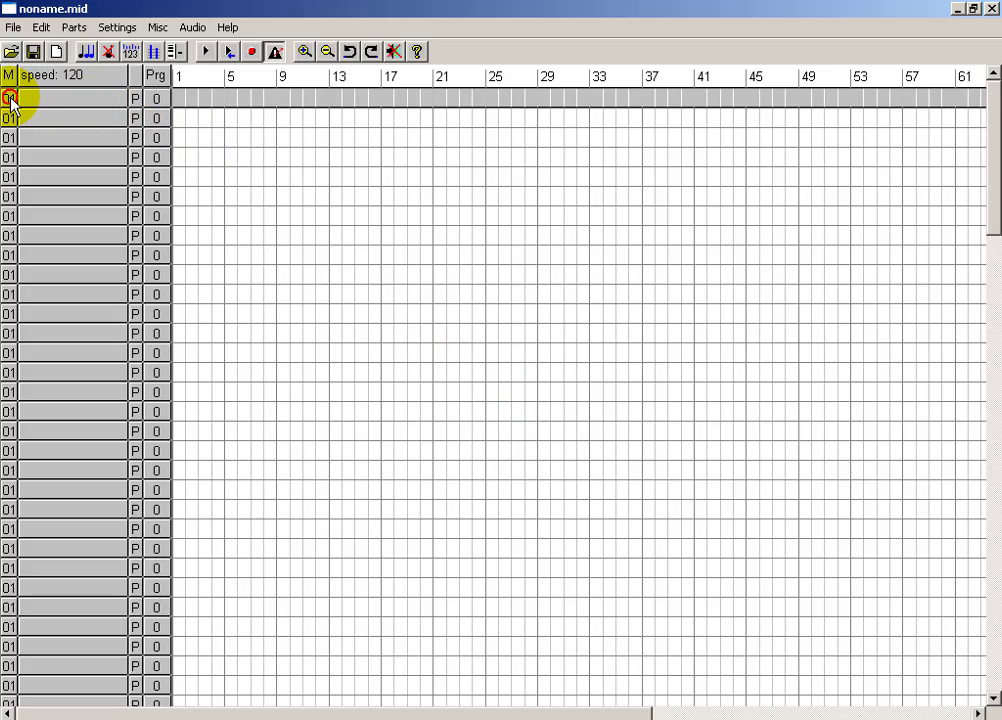
pyautogui.click(254, 53)
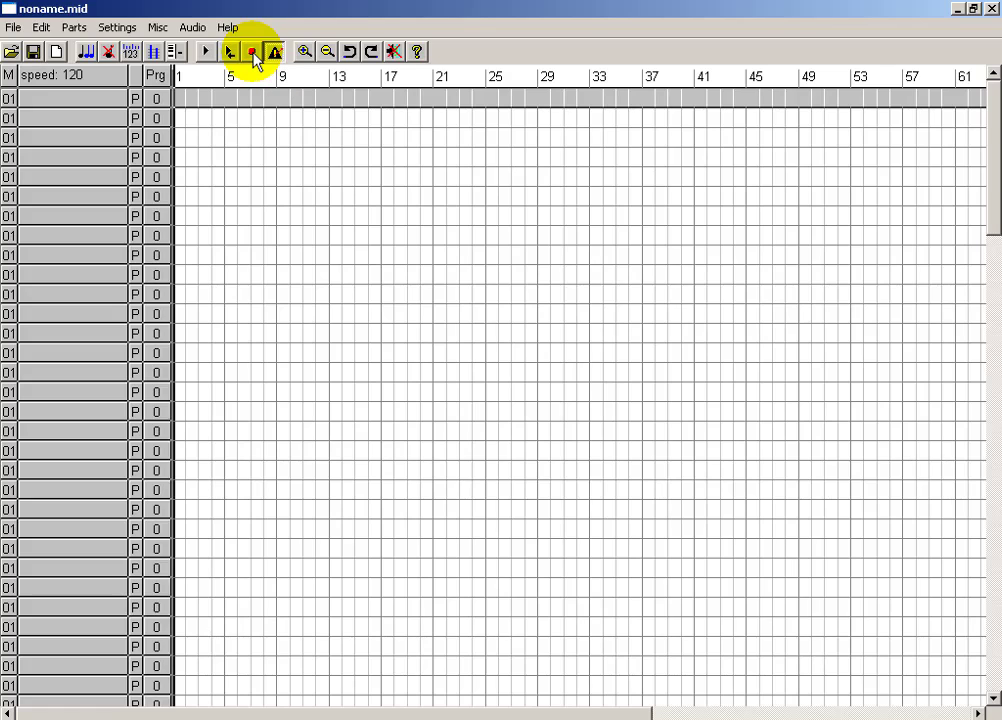
# - Play repeated C3 and E3 notes, then a C3–E3–B3 chord, on MIDI-OX's computer keyboard
pyautogui.hotkey('alt', 'Tab')
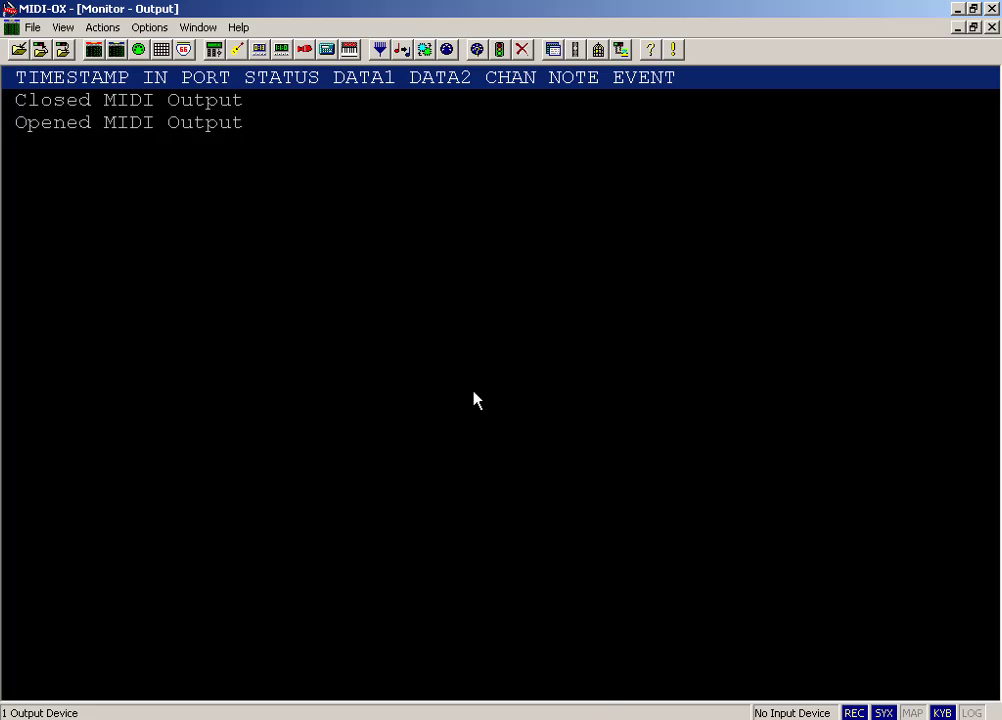
pyautogui.press('z')
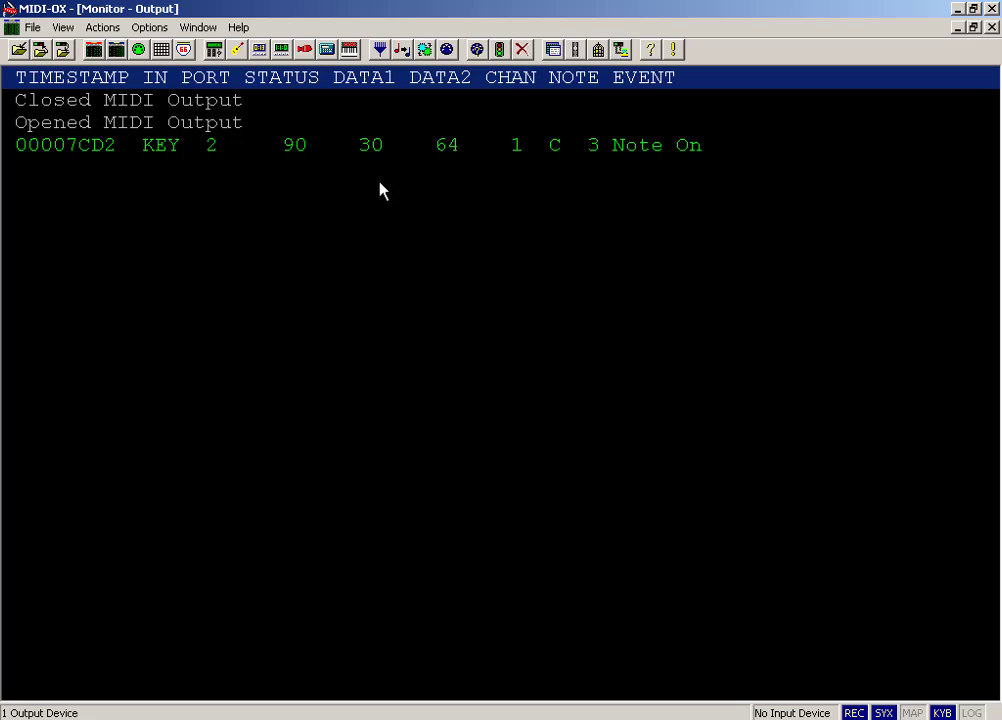
pyautogui.press('z')
pyautogui.press('z')
pyautogui.press('z')
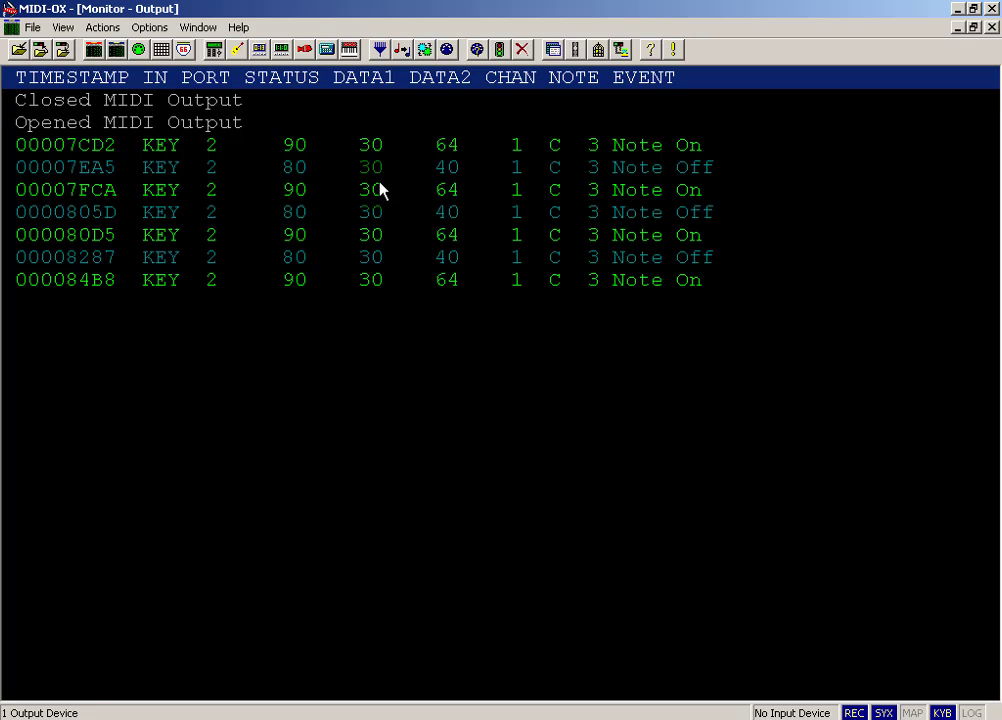
pyautogui.press('z')
pyautogui.press('z')
pyautogui.press('z')
pyautogui.press('c')
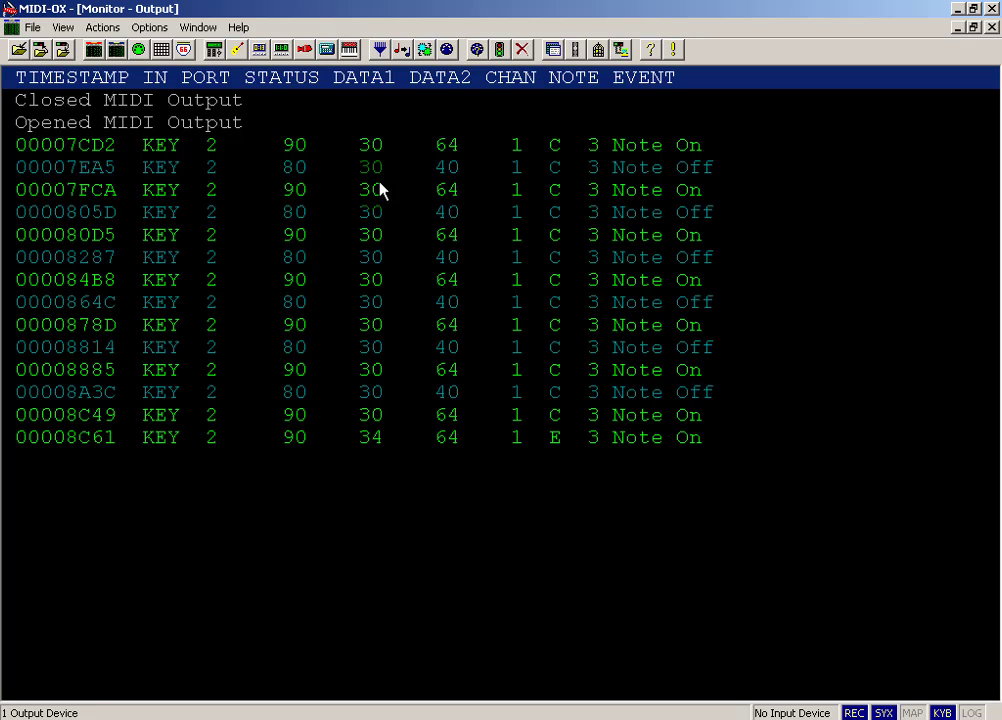
pyautogui.press('z')
pyautogui.press('c')
pyautogui.press('z')
pyautogui.press('c')
pyautogui.press('z')
pyautogui.press('c')
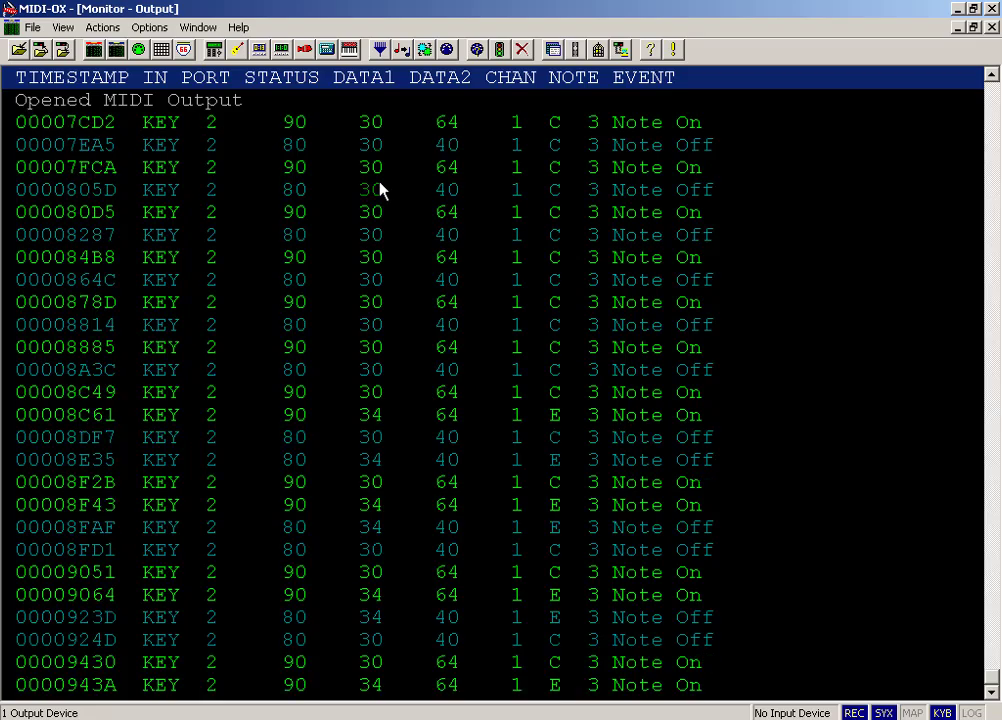
pyautogui.press('c')
pyautogui.press('z')
pyautogui.press('c')
pyautogui.press('z')
pyautogui.press('m')
pyautogui.press('z')
pyautogui.press('c')
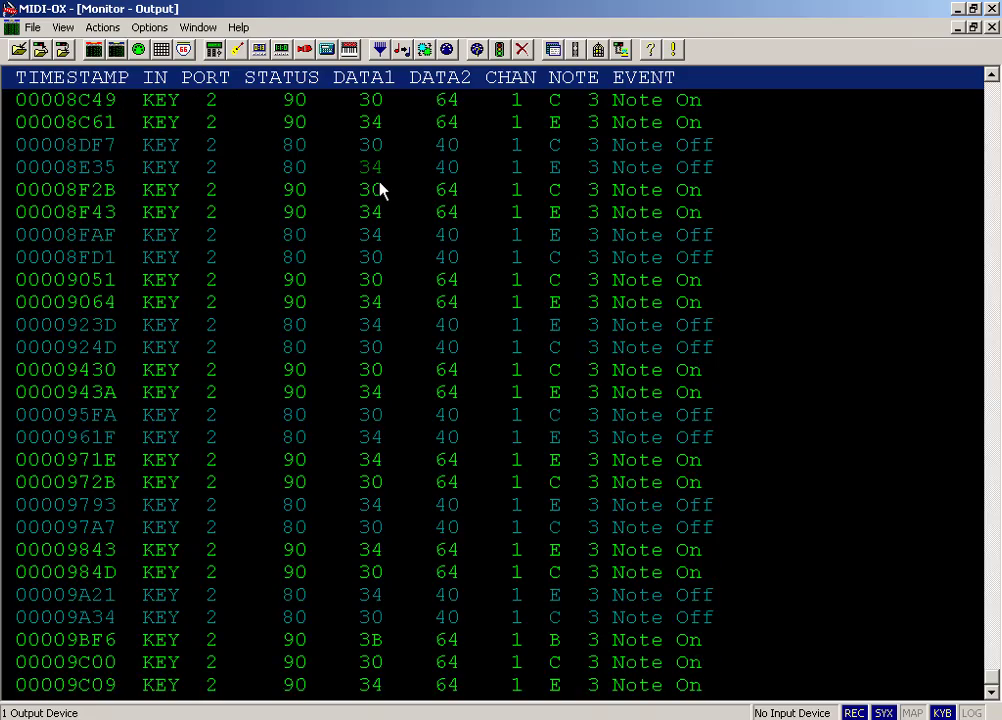
pyautogui.press('z')
pyautogui.press('c')
pyautogui.press('m')
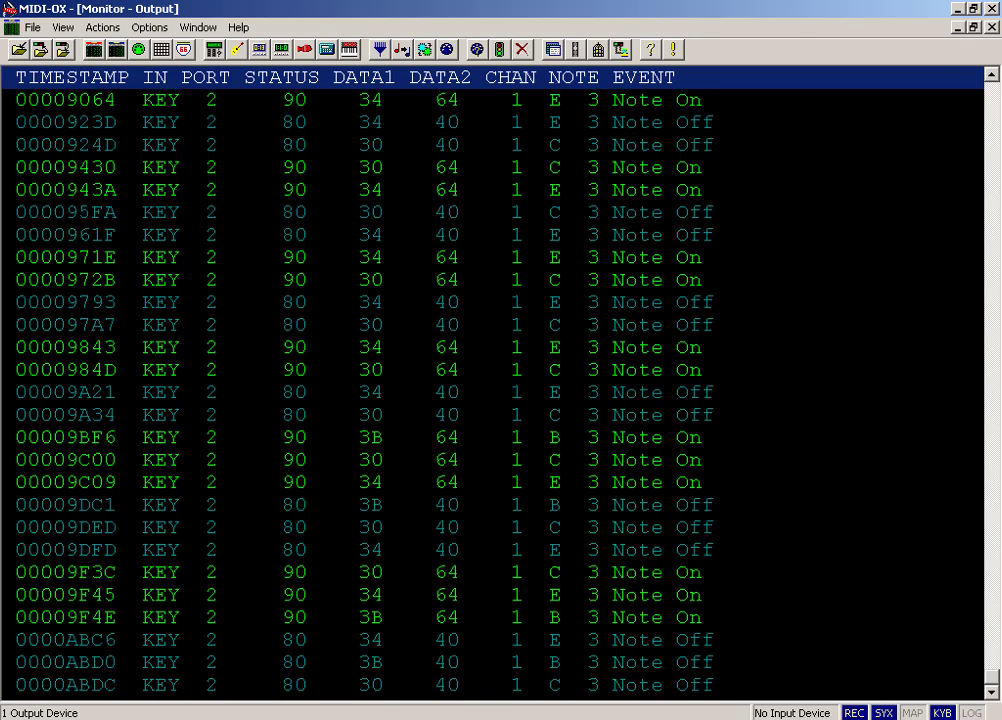
# - Stop recording so the notes land in track 1, then play the part back and stop
pyautogui.hotkey('alt', 'Tab')
pyautogui.click(452, 622)
pyautogui.click(252, 51)
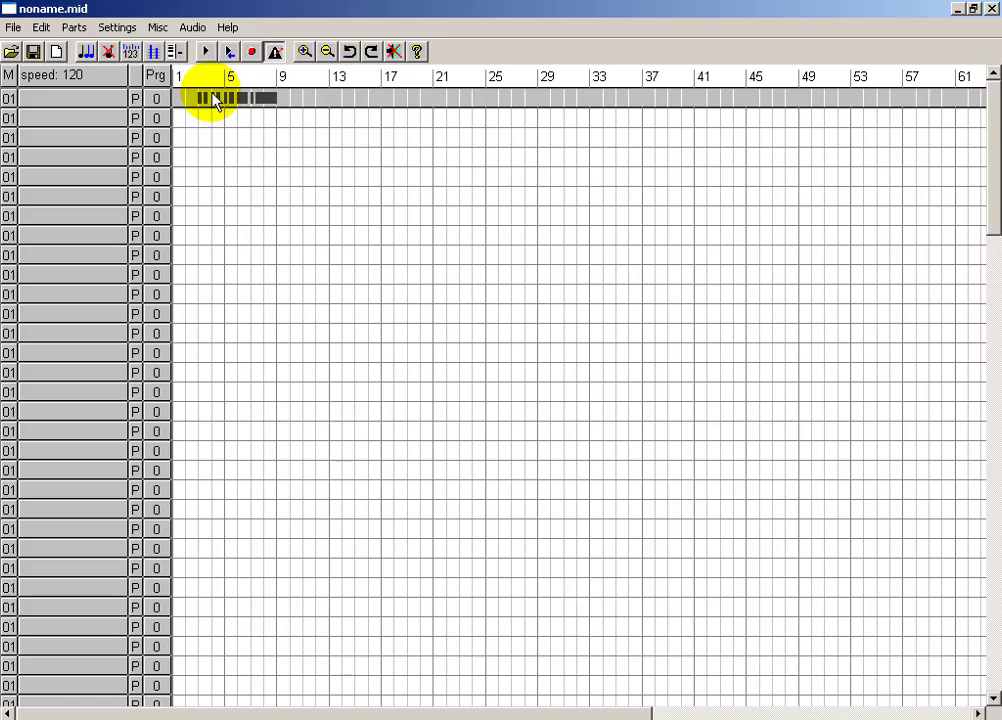
pyautogui.click(206, 51)
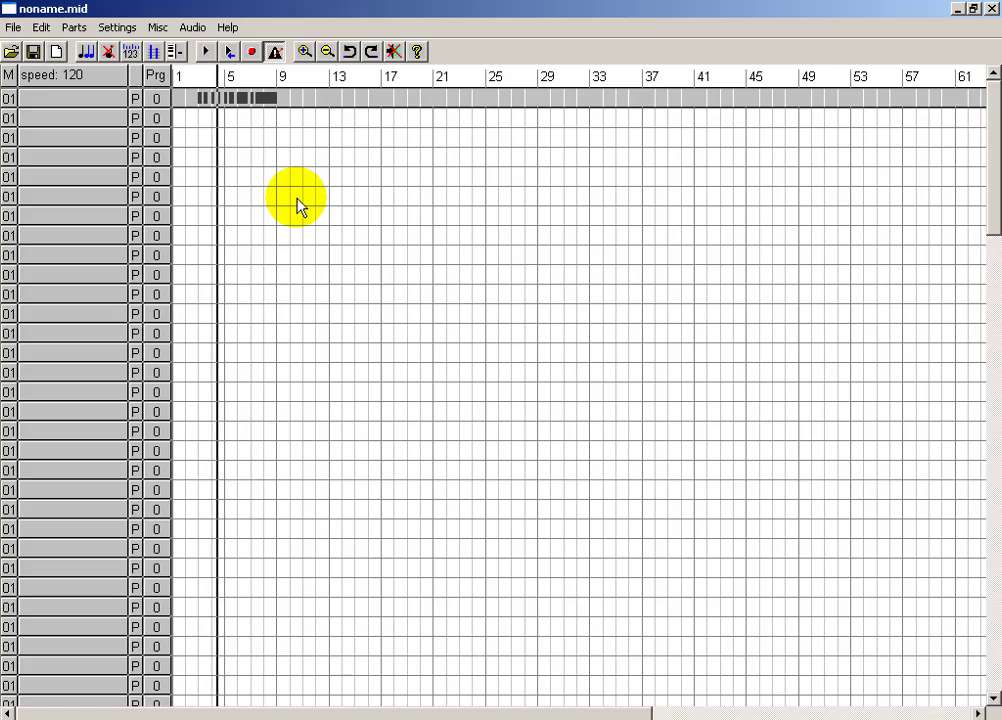
pyautogui.click(206, 51)
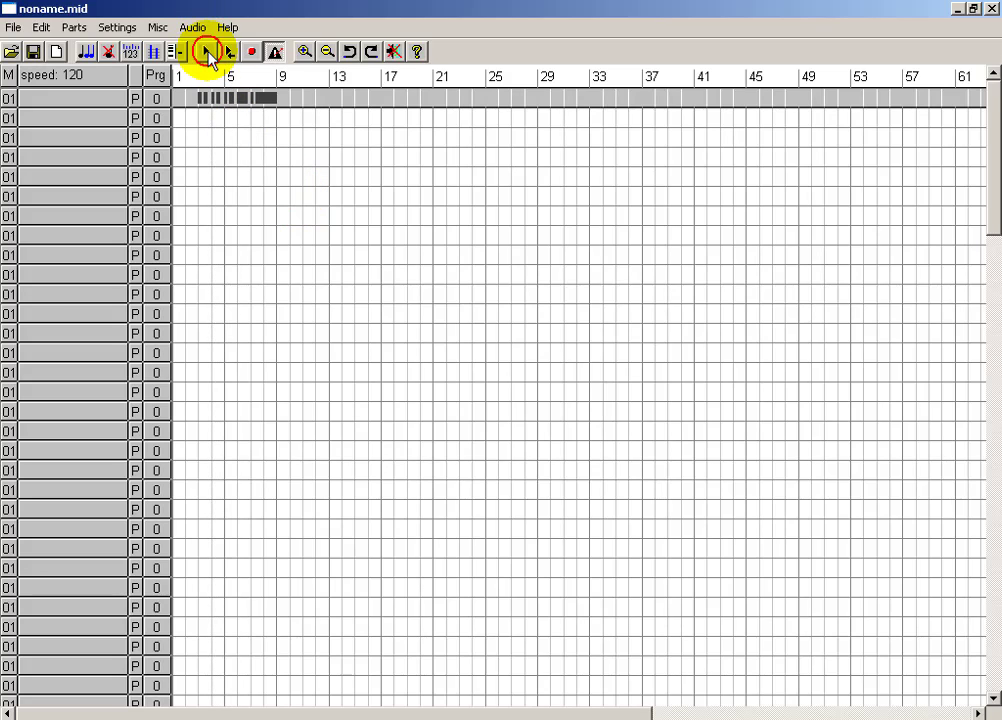
# - Name track 1 'e-piano' with patch 5 Rhodes Piano, then play the song and stop
pyautogui.doubleClick(39, 100)
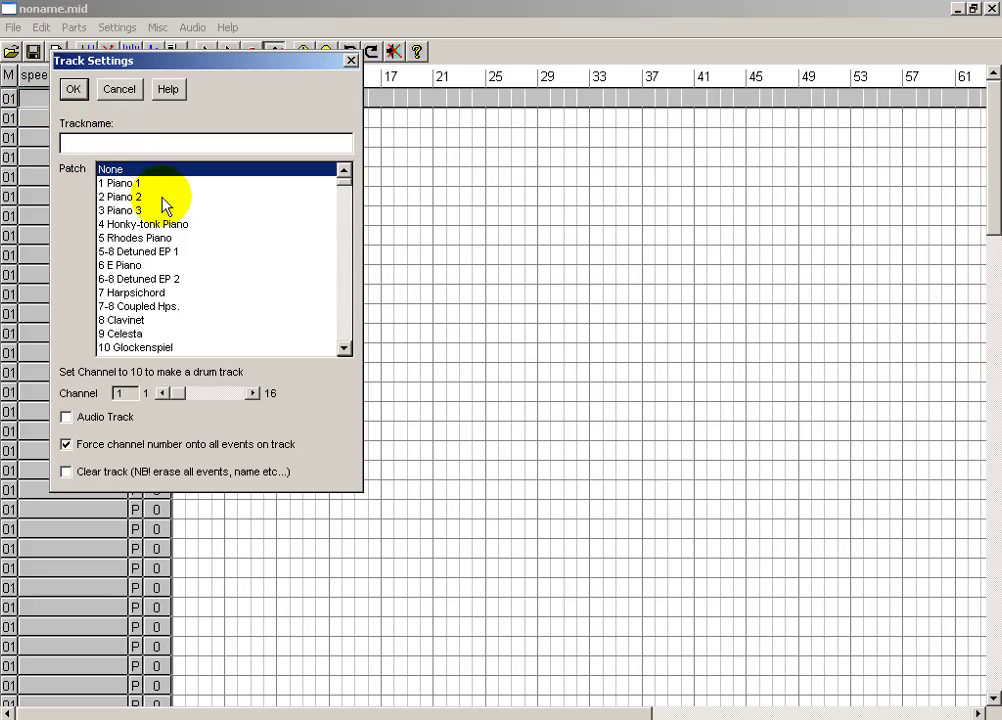
pyautogui.click(140, 239)
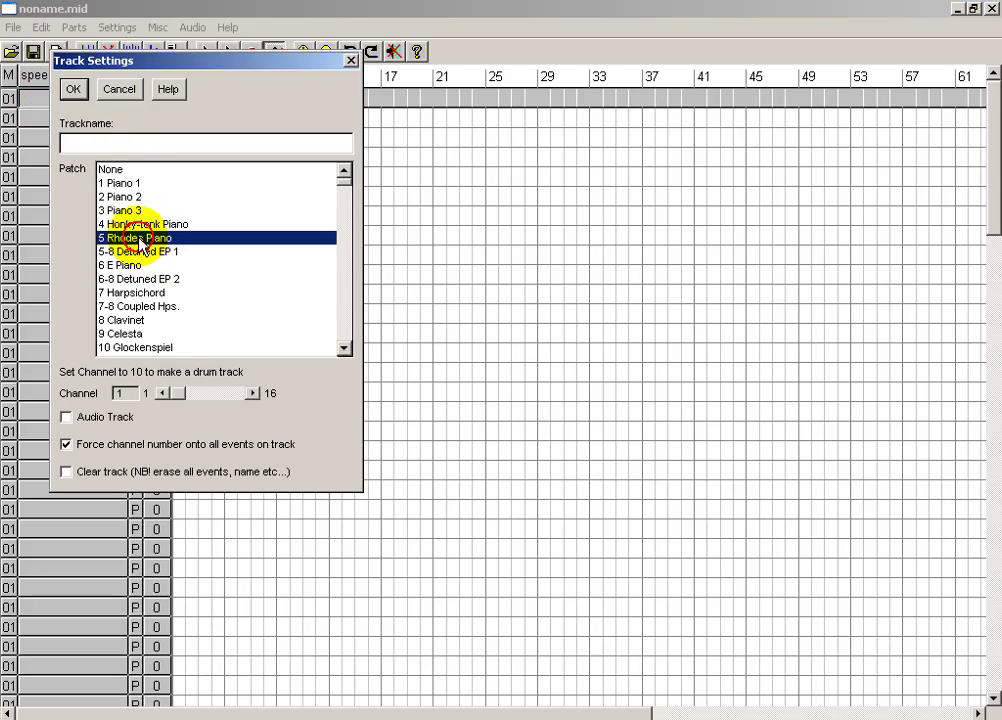
pyautogui.click(100, 143)
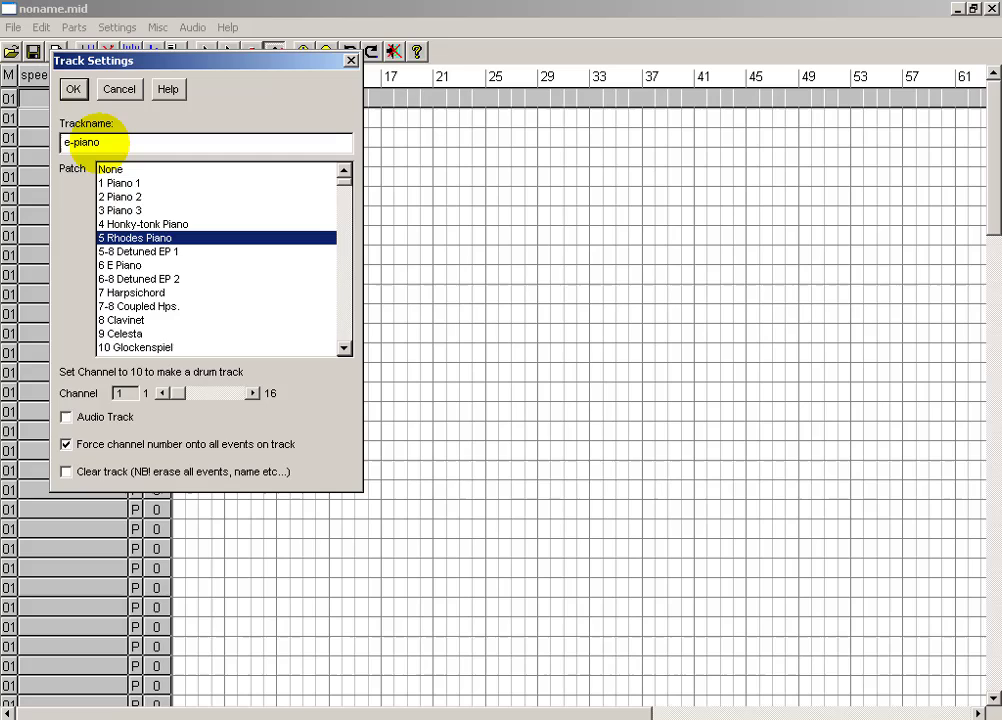
pyautogui.click(72, 91)
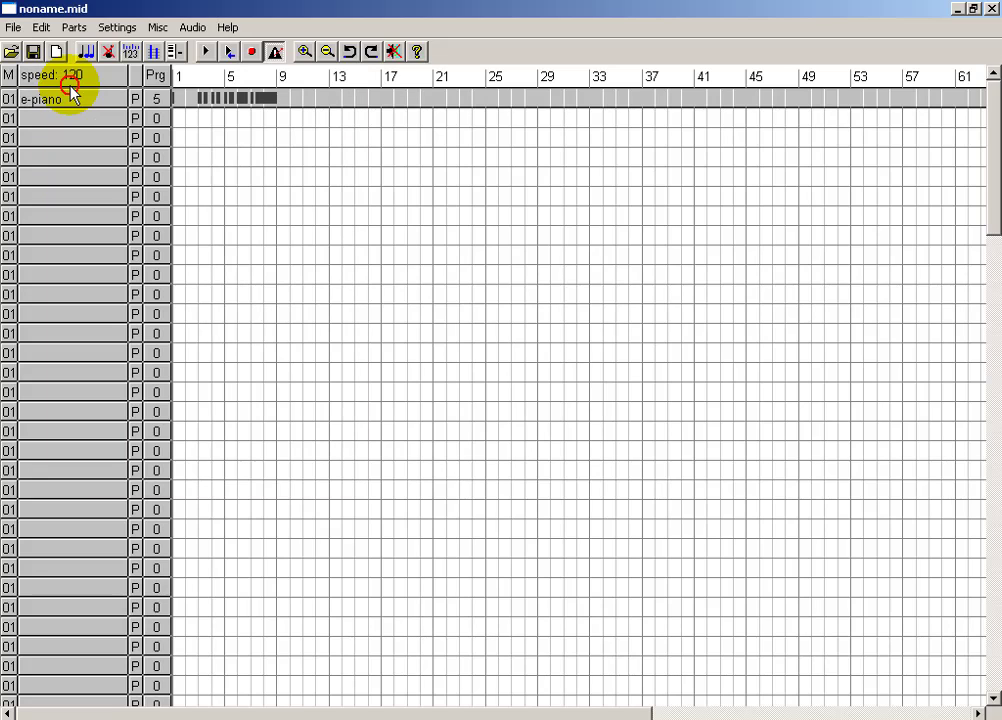
pyautogui.click(204, 52)
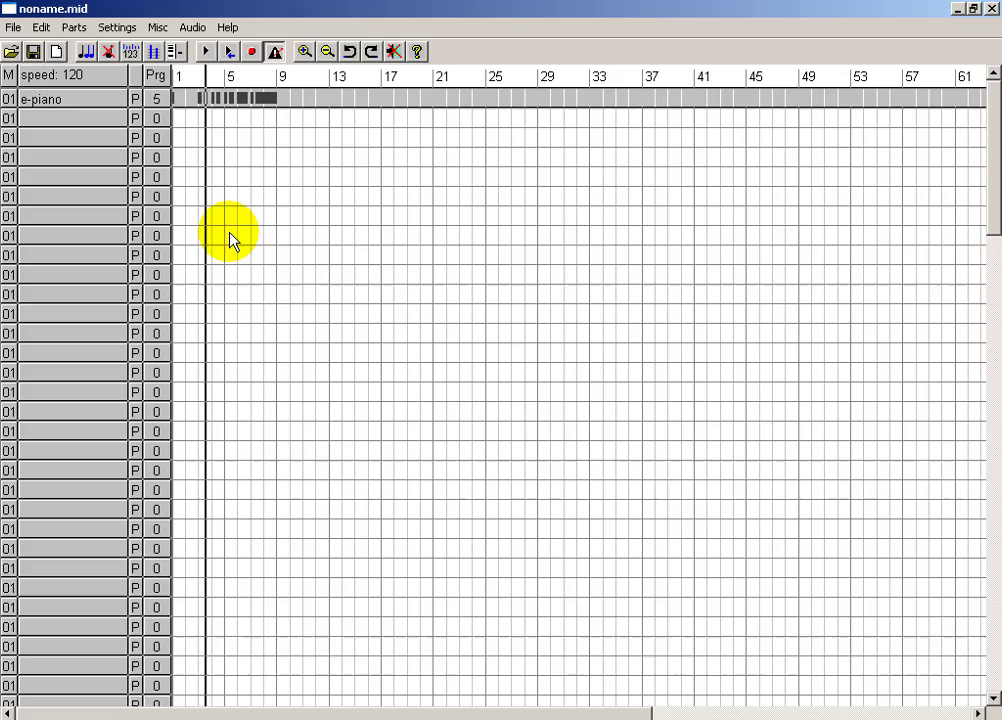
pyautogui.click(207, 52)
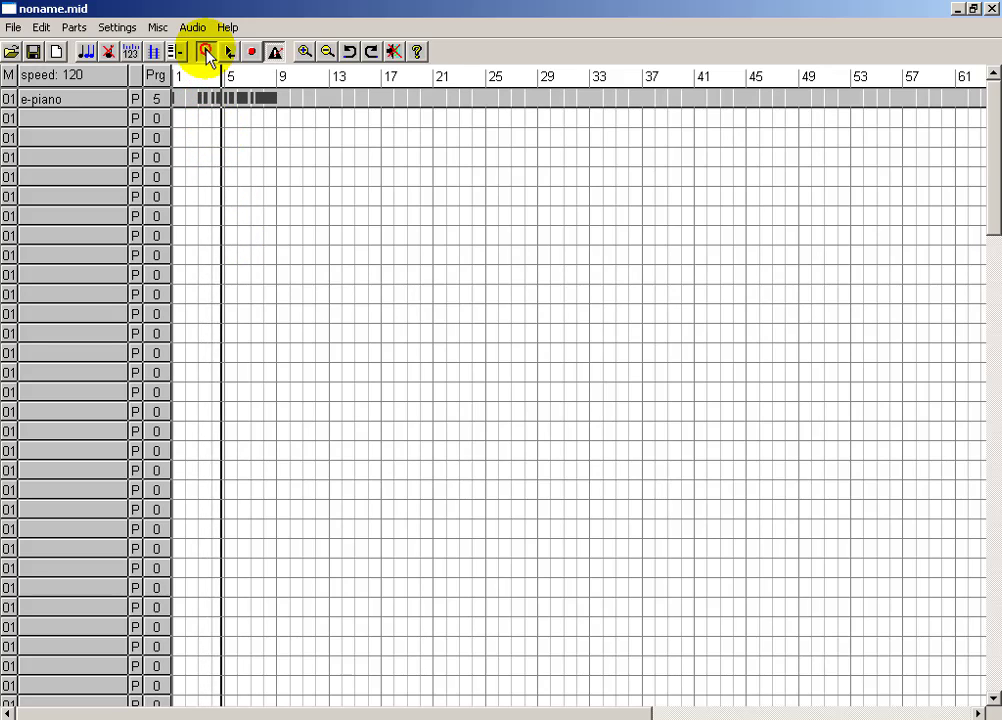
# - Configure track 2 as 'low brass' with patch 58 Trombone on channel 2
pyautogui.doubleClick(36, 118)
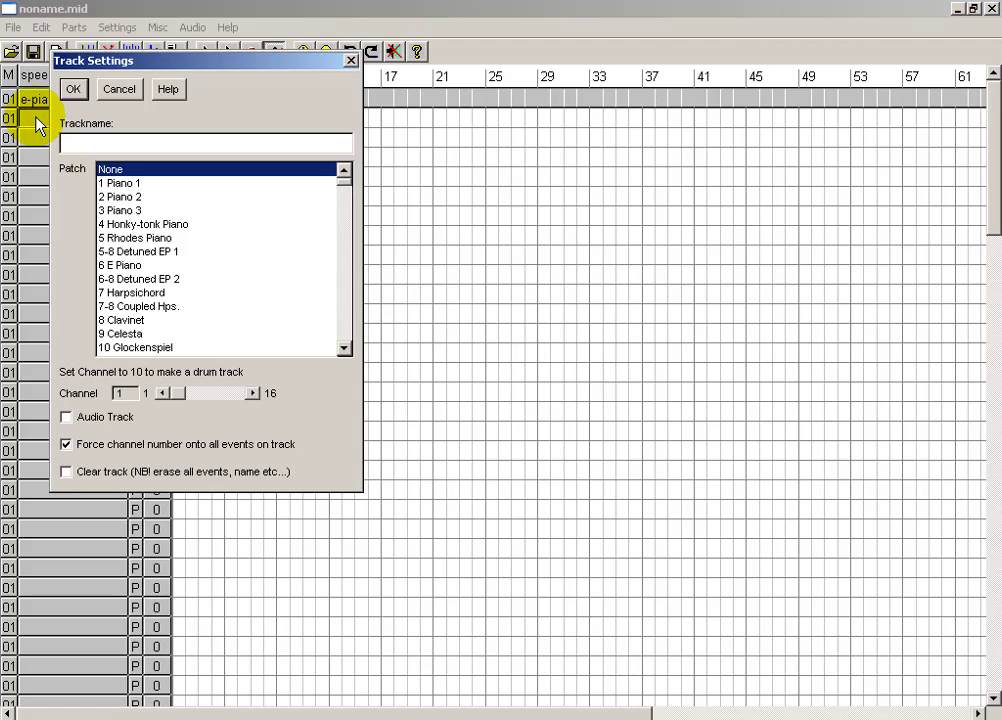
pyautogui.moveTo(341, 184); pyautogui.dragTo(340, 222)
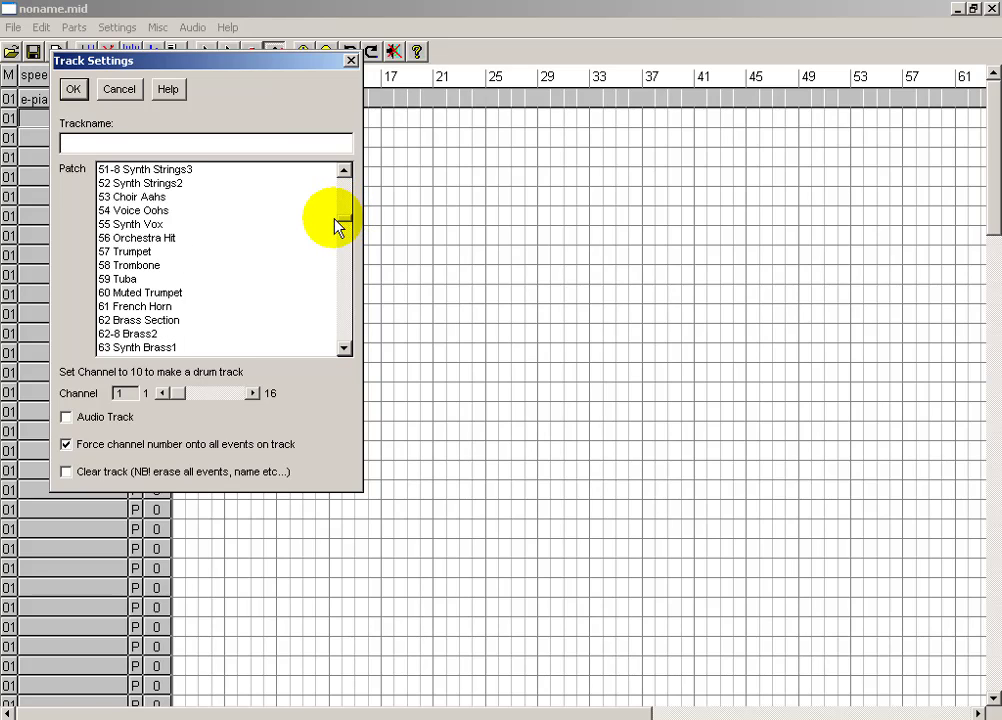
pyautogui.click(148, 266)
pyautogui.click(83, 144)
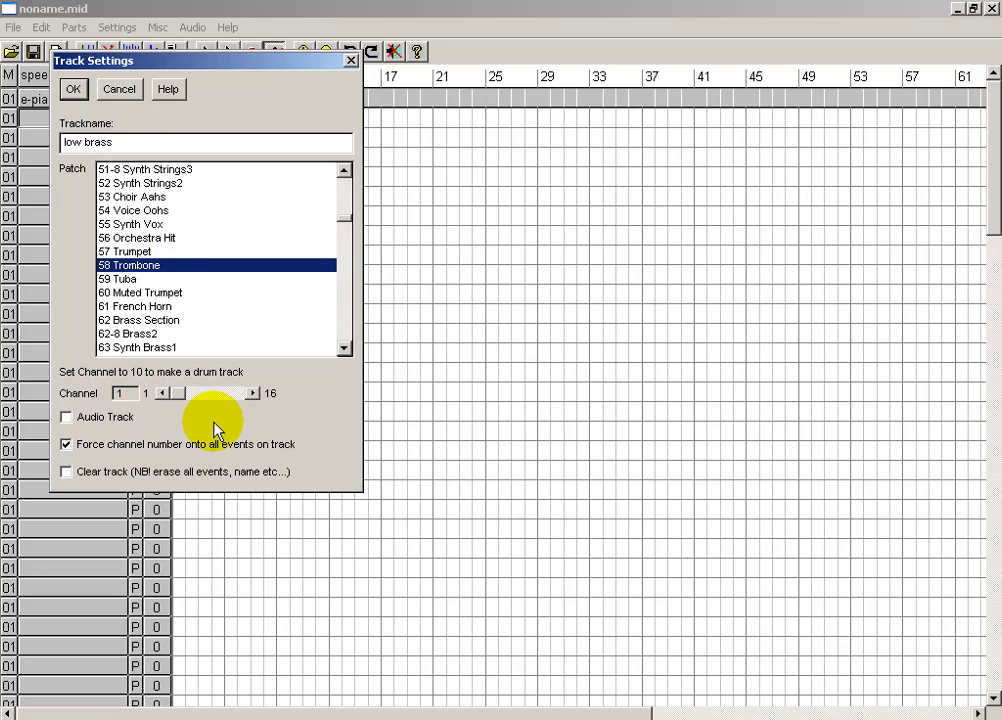
pyautogui.click(253, 394)
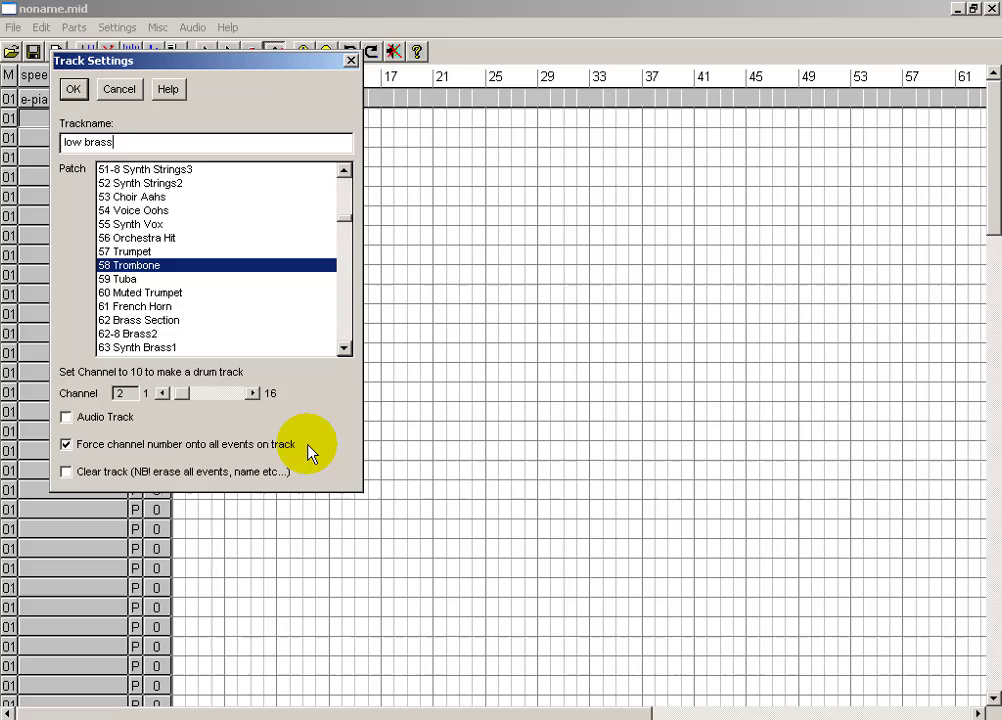
pyautogui.click(77, 90)
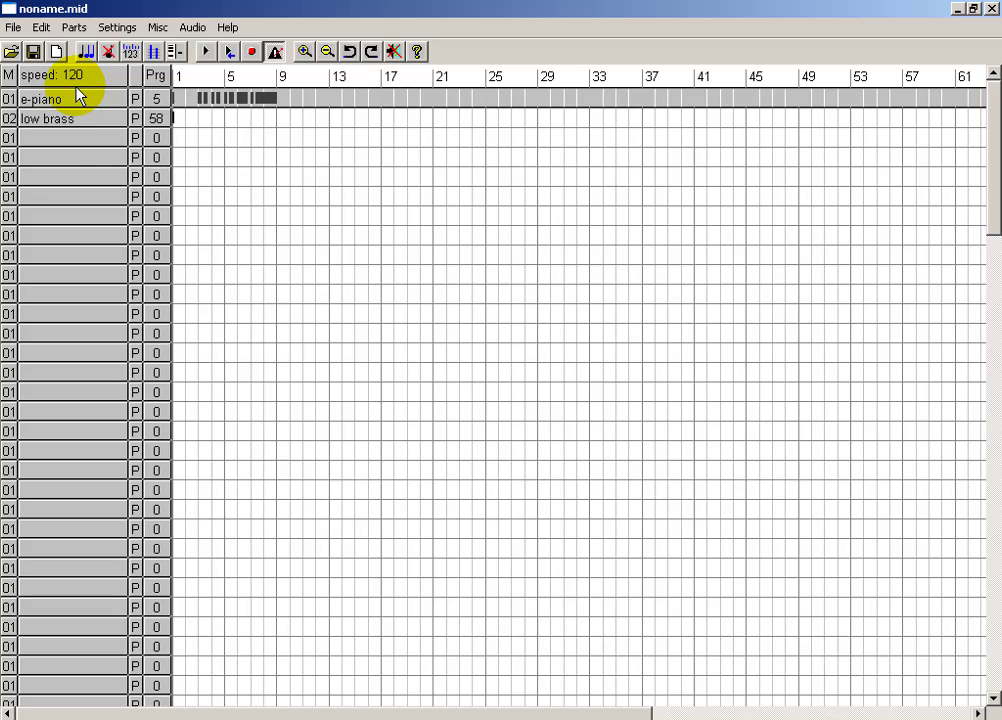
# - Select the low brass track, start recording into it, and bring up MIDI-OX
pyautogui.click(9, 120)
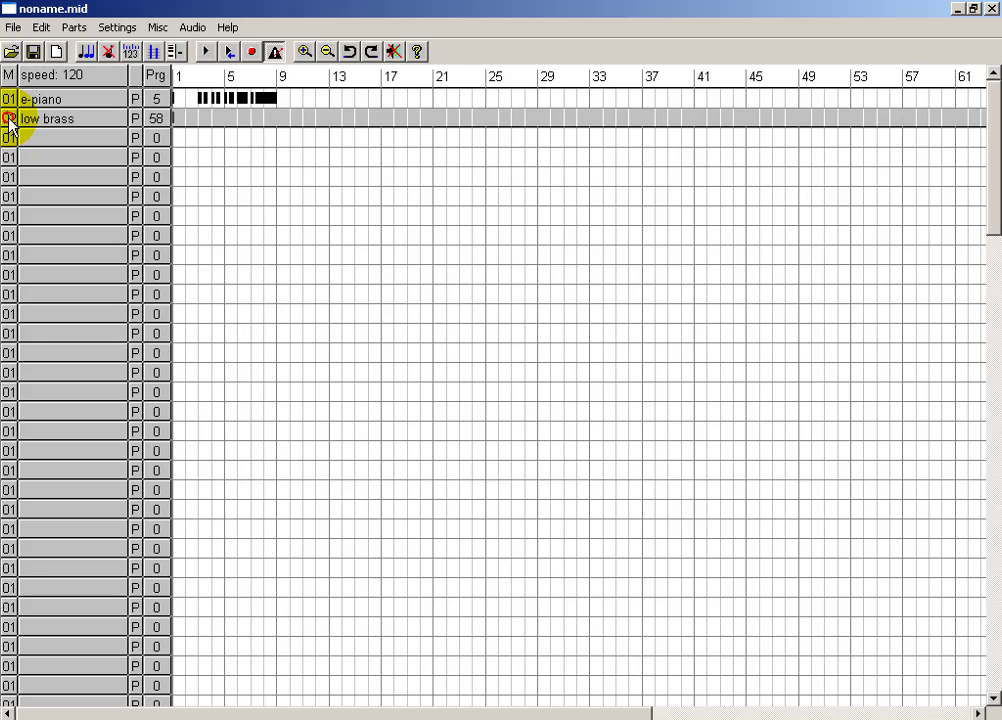
pyautogui.click(254, 55)
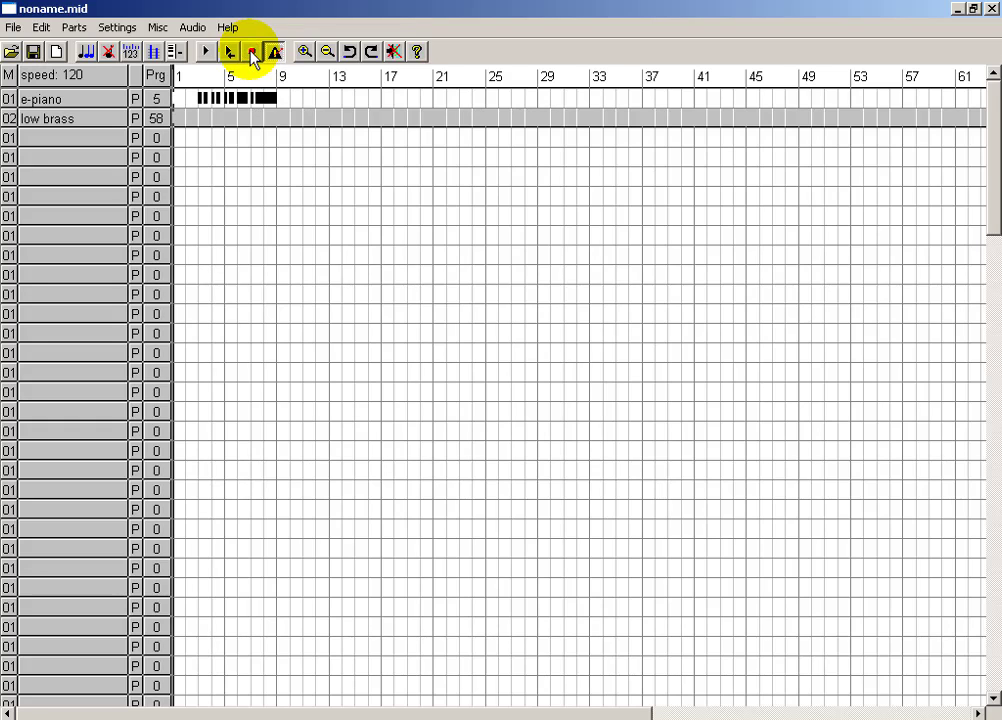
pyautogui.click(586, 712)
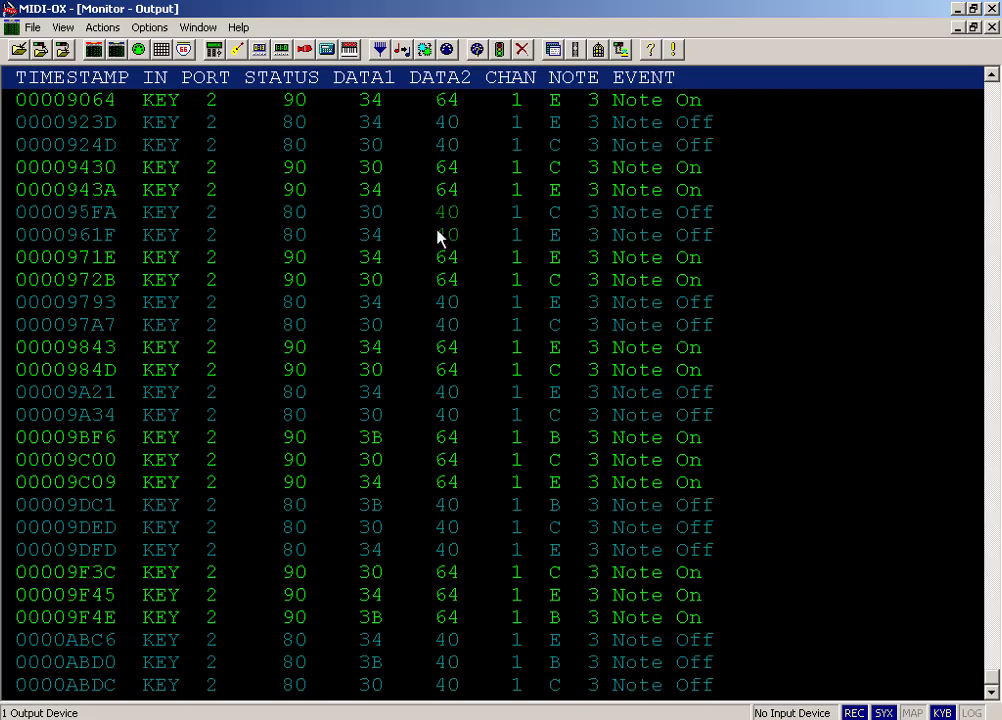
# - Clear the MIDI-OX log and play B3, Bb3, G#3, Eb3, C#3, D3, C4 into low brass
pyautogui.click(521, 49)
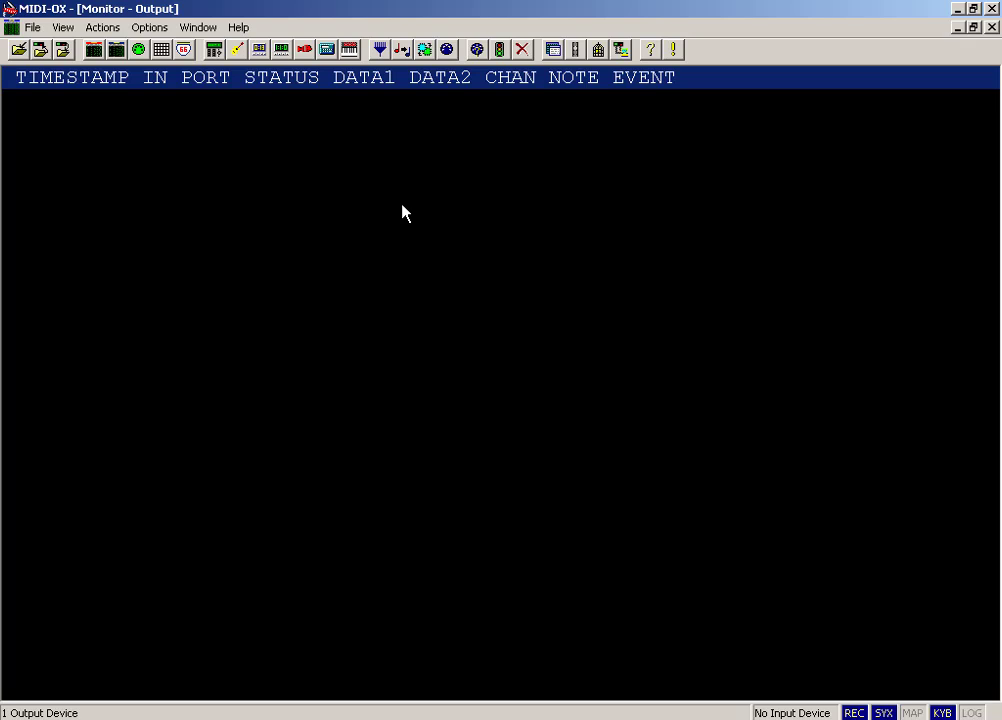
pyautogui.press('m')
pyautogui.press('j')
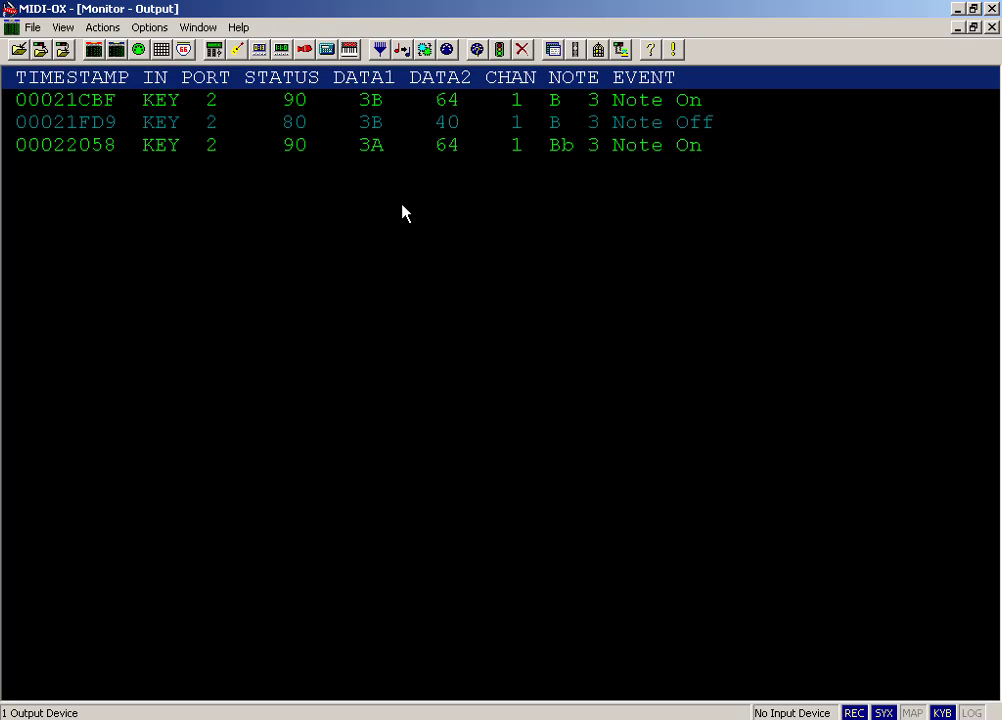
pyautogui.press('h')
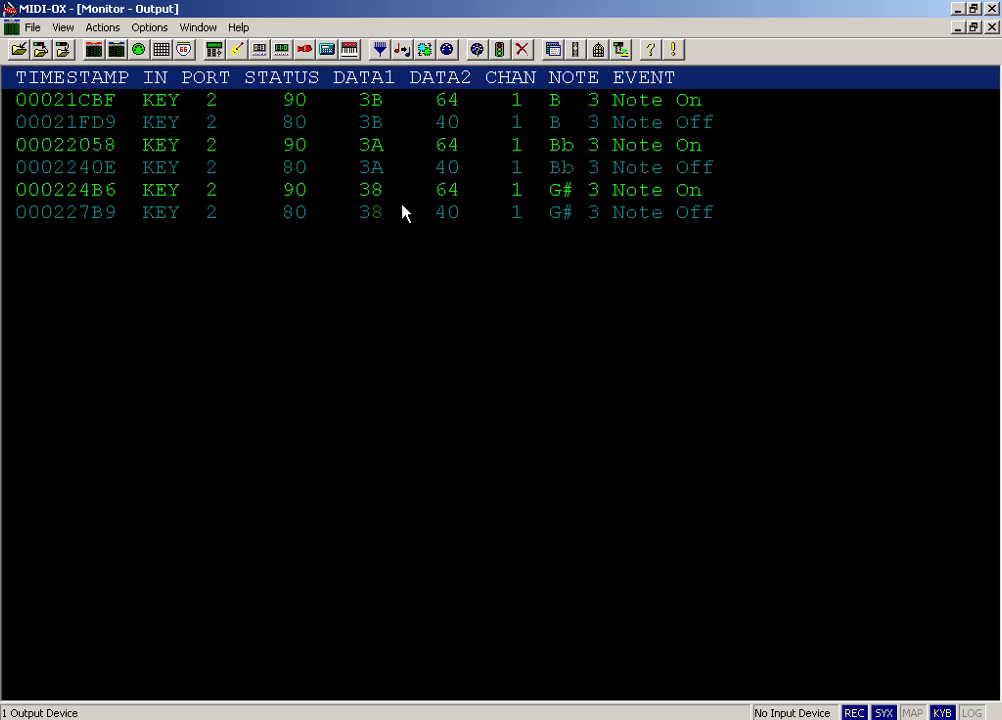
pyautogui.press('d')
pyautogui.press('s')
pyautogui.press('x')
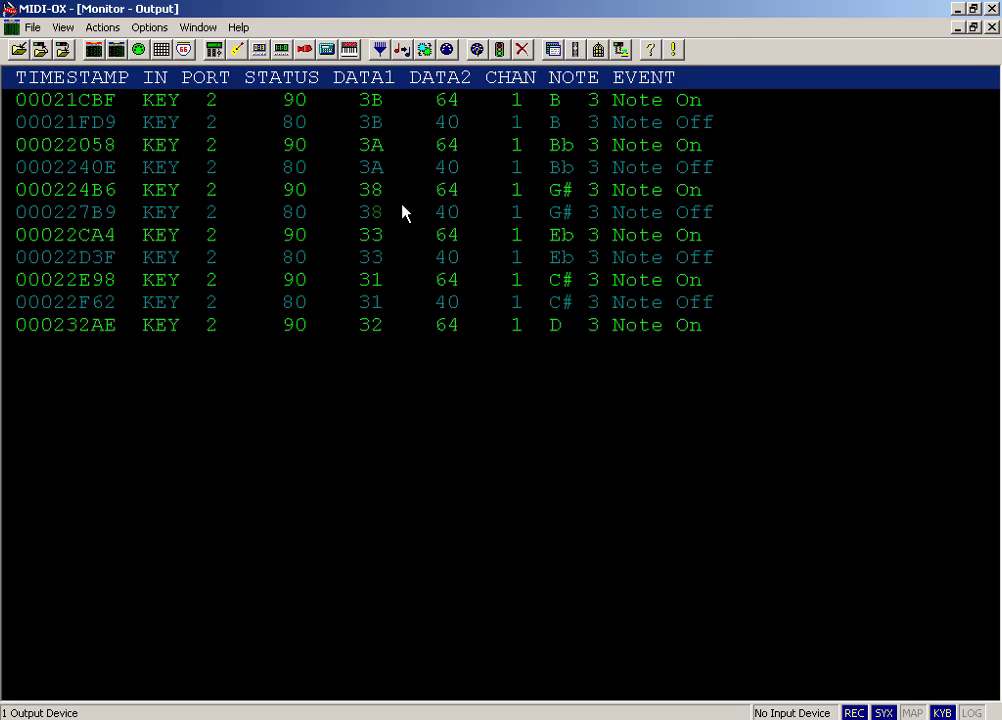
pyautogui.press(',')
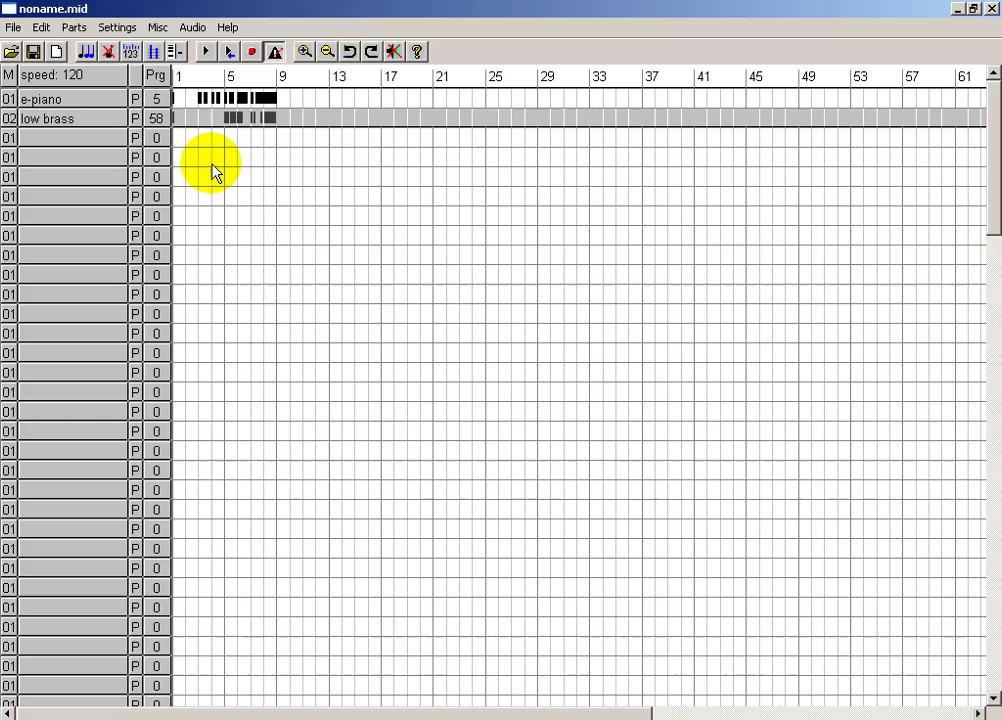
pyautogui.click(208, 55)
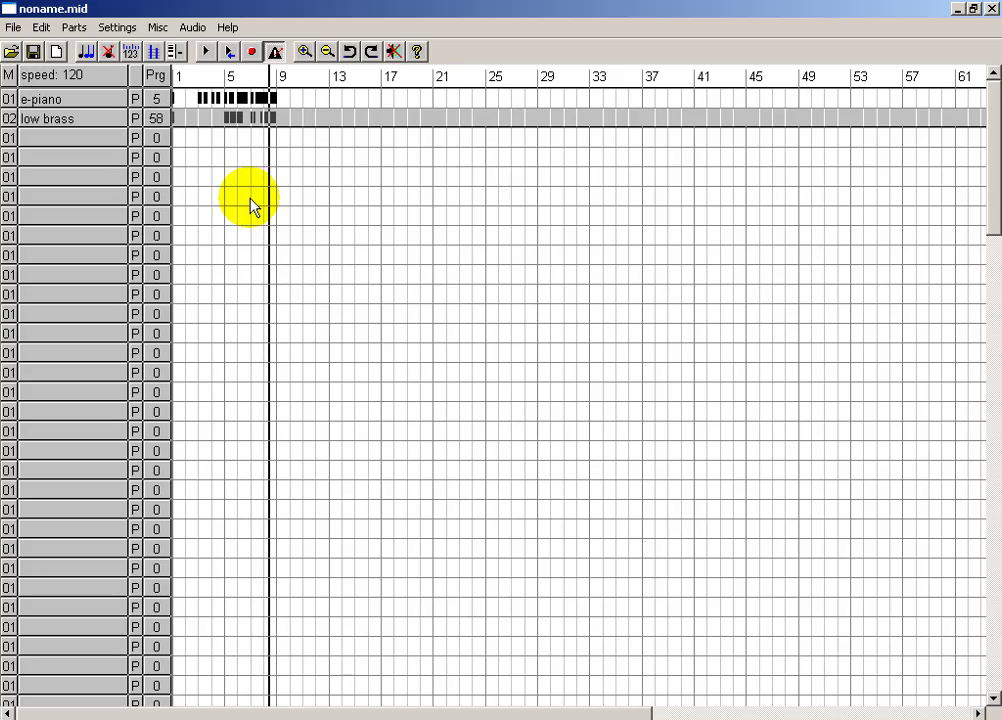
pyautogui.click(206, 58)
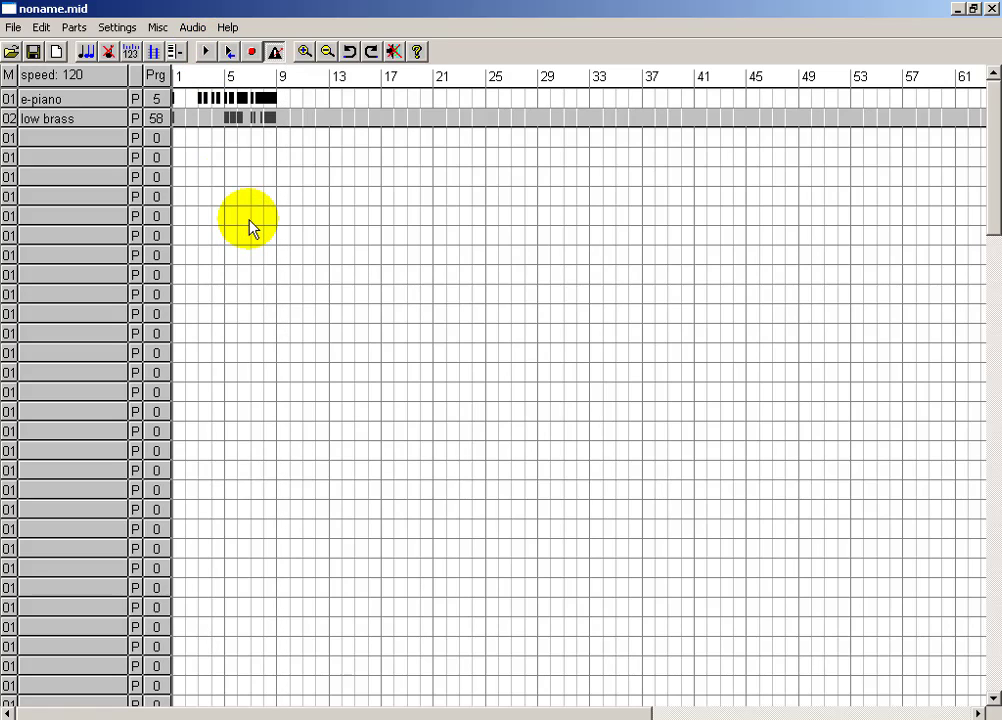
# - Name track 3 'drumset' on channel 10 and make it the recording track
pyautogui.click(64, 138)
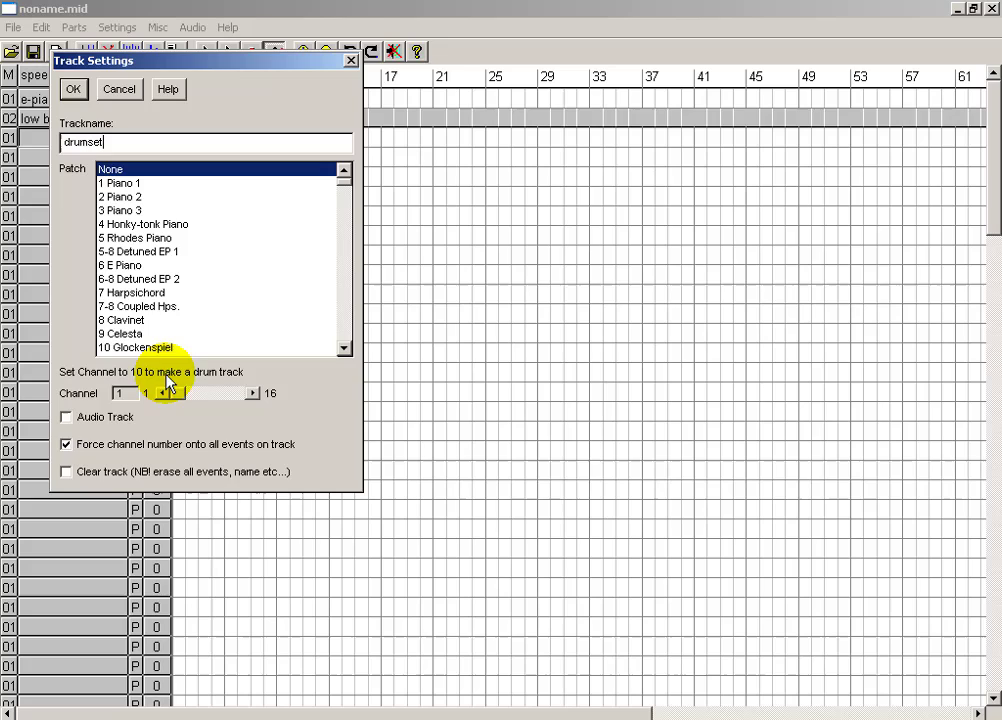
pyautogui.moveTo(182, 393); pyautogui.dragTo(215, 394)
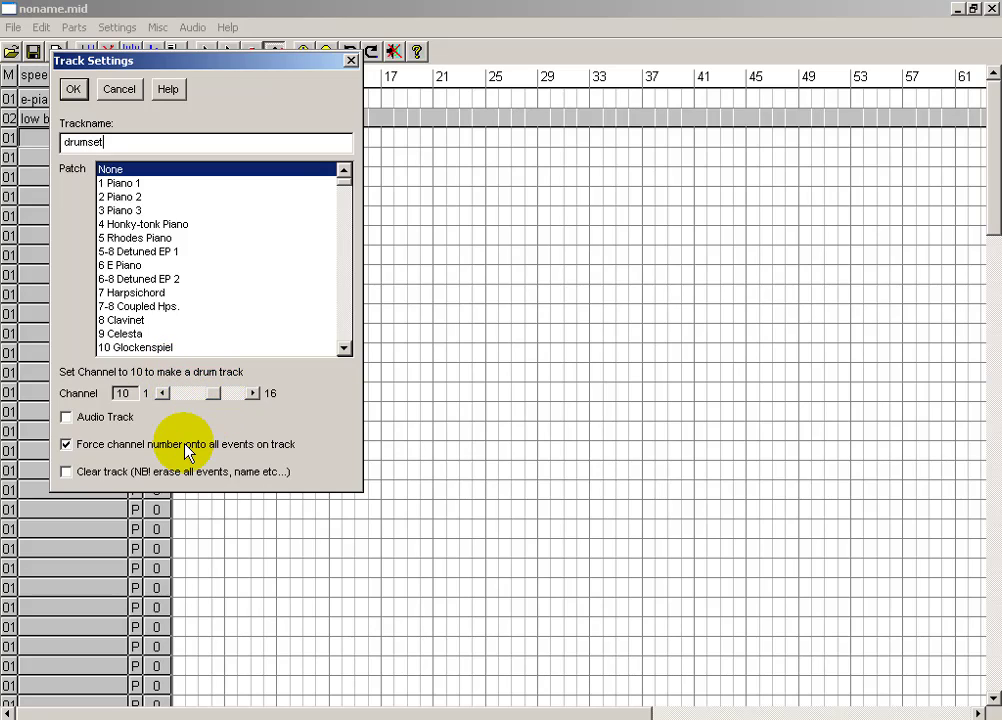
pyautogui.click(72, 90)
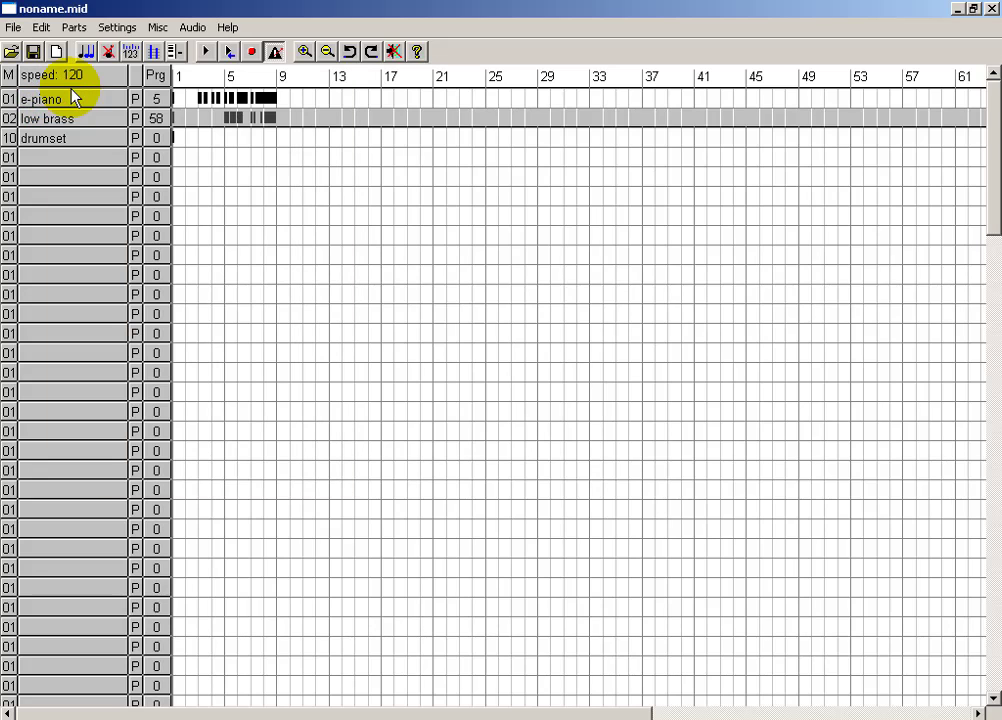
pyautogui.click(10, 138)
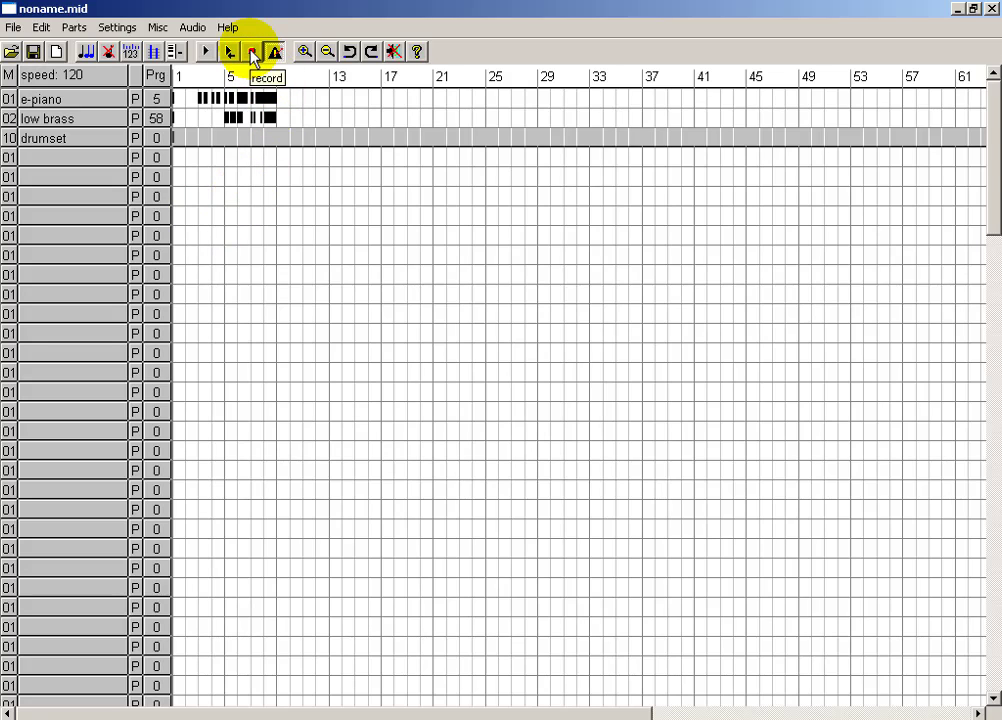
# - Clear the MIDI-OX output monitor and play repeated G#3 and Eb3 drum notes
pyautogui.click(582, 716)
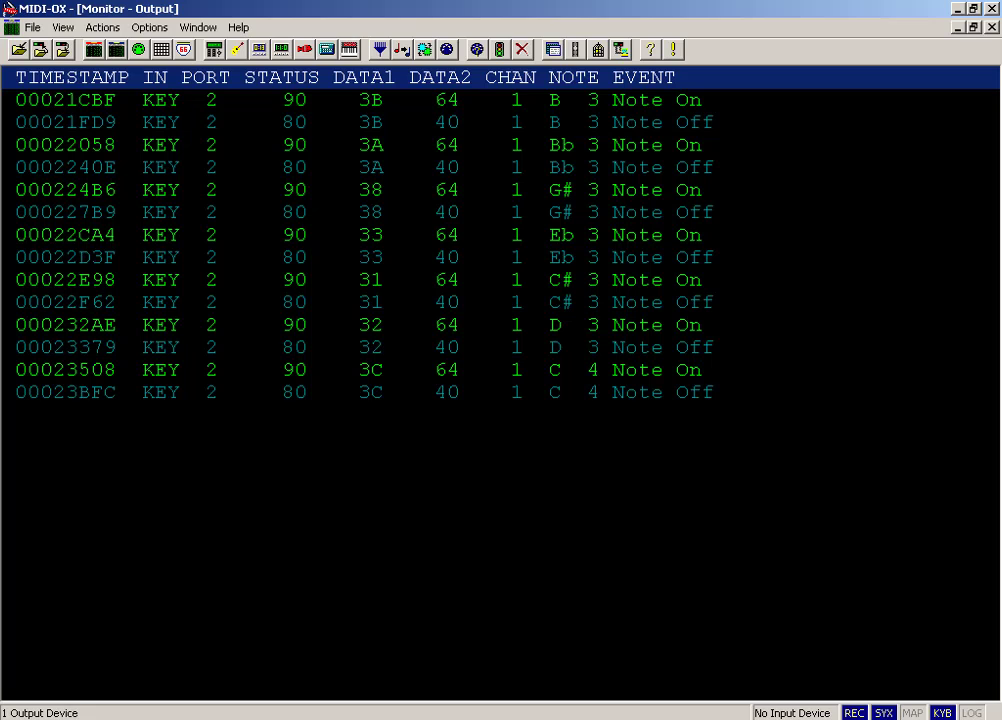
pyautogui.click(522, 48)
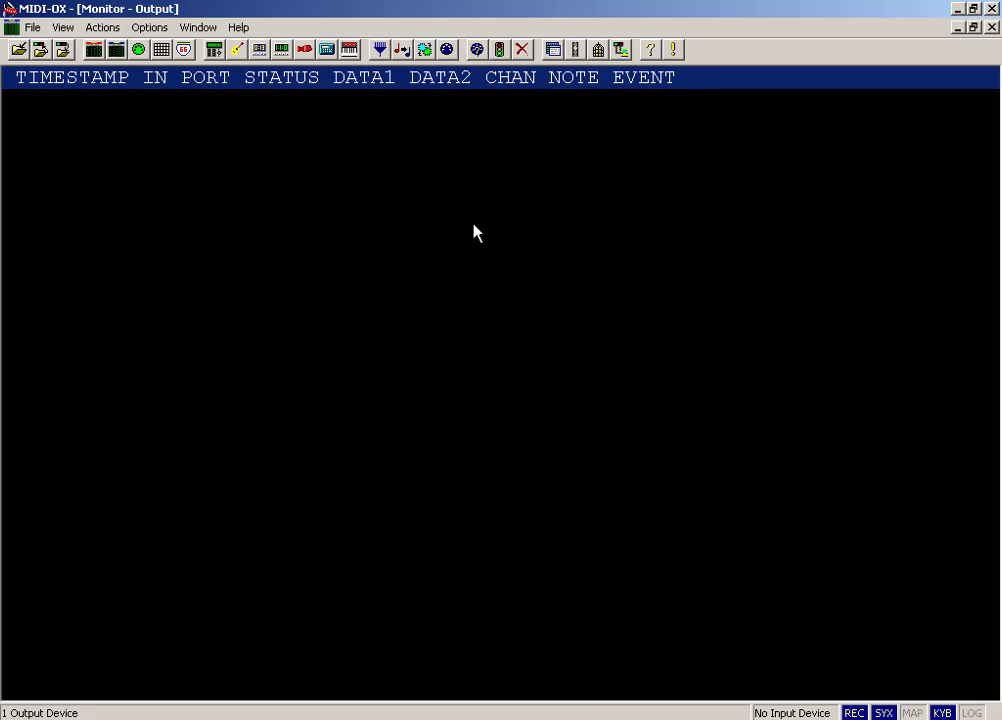
pyautogui.press('h')
pyautogui.press('h')
pyautogui.press('h')
pyautogui.press('h')
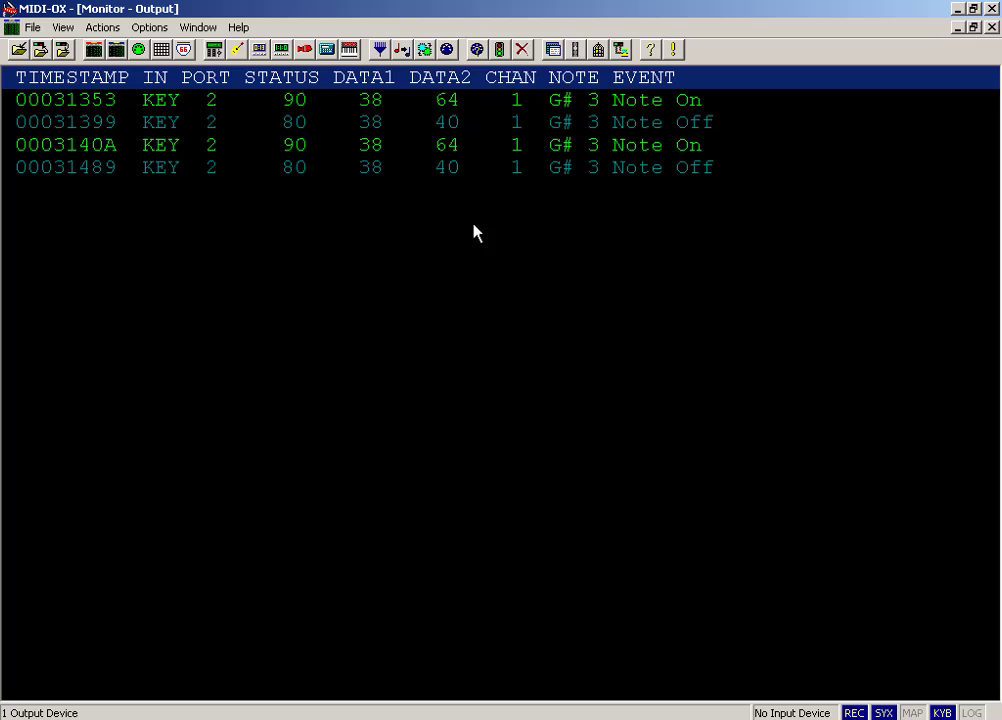
pyautogui.press('h')
pyautogui.press('h')
pyautogui.press('h')
pyautogui.press('h')
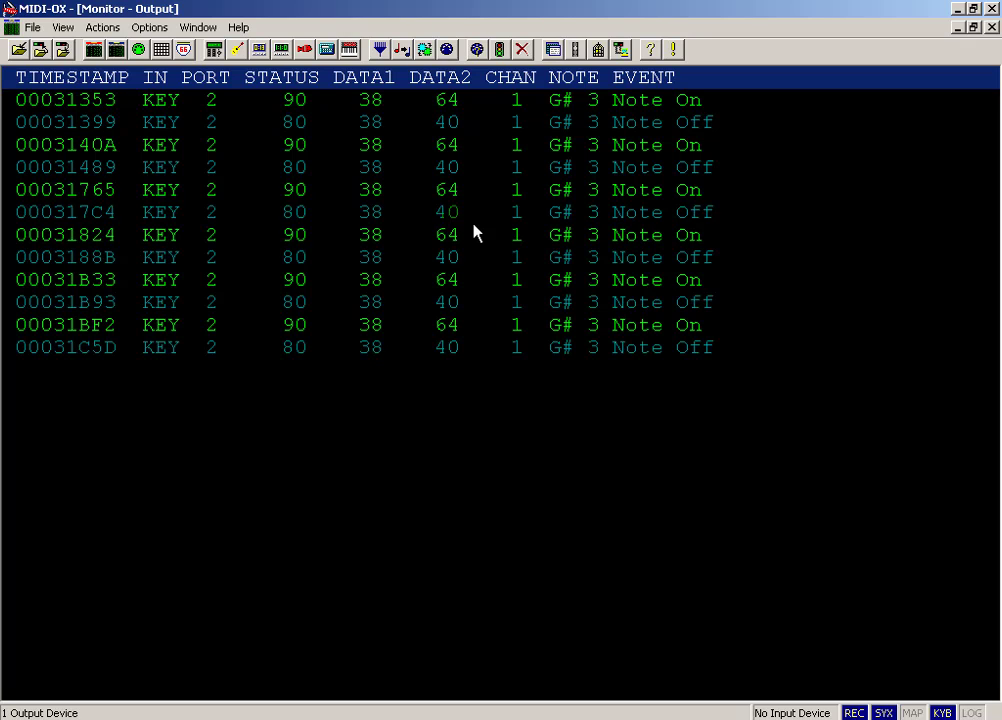
pyautogui.press('d')
pyautogui.press('d')
pyautogui.press('d')
pyautogui.press('d')
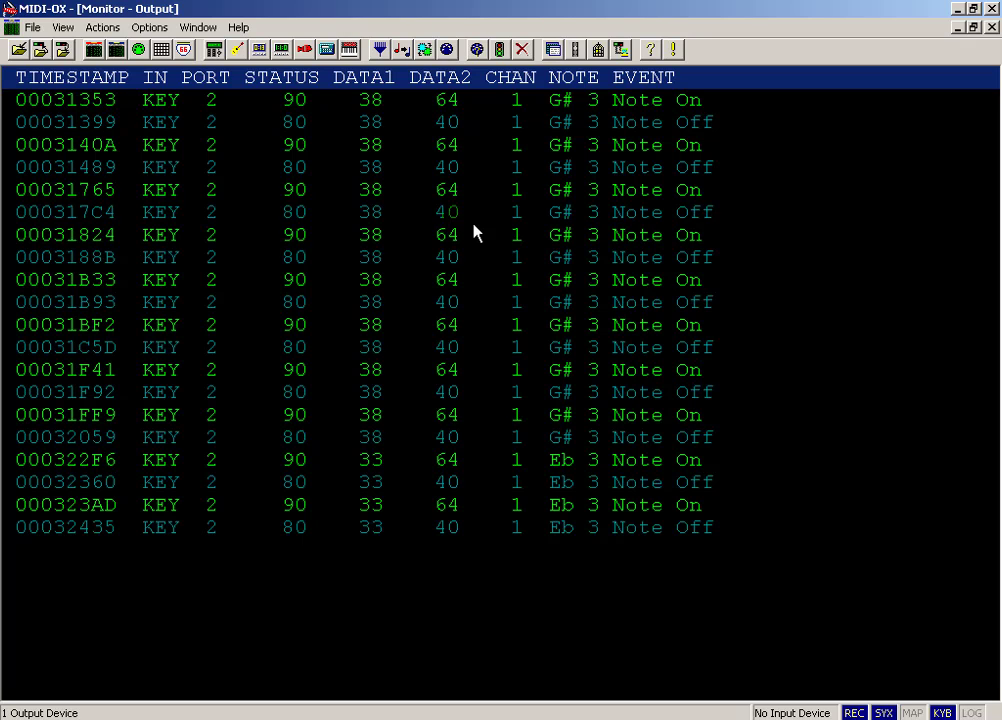
# - Play E4 and F4 drum notes, then higher C5, D5 and E5 notes
pyautogui.press('e')
pyautogui.press('e')
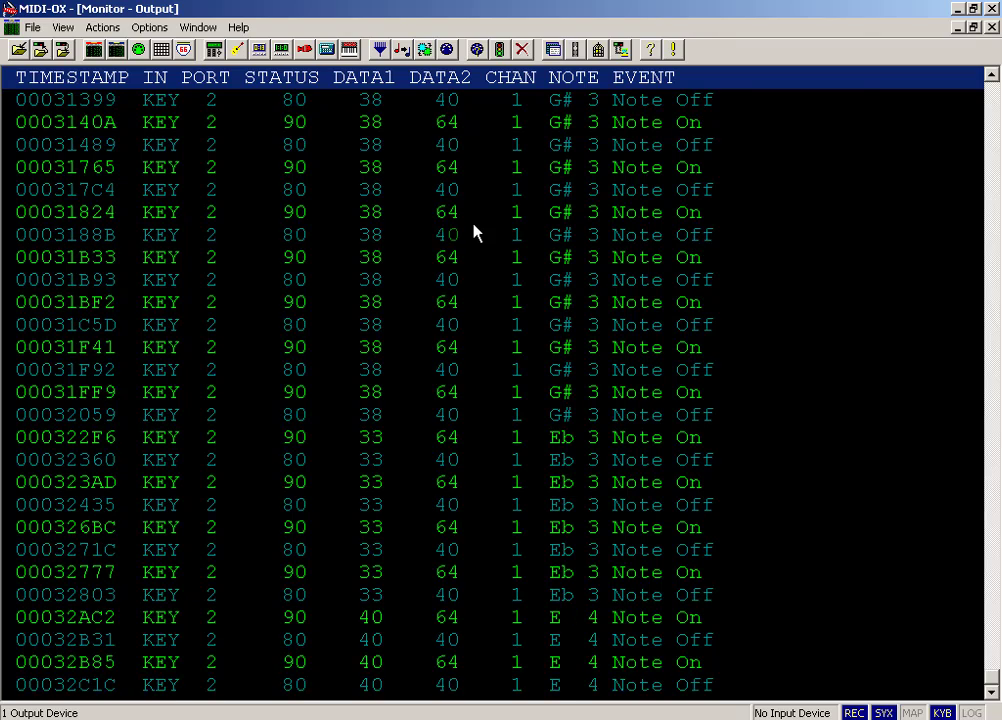
pyautogui.press('r')
pyautogui.press('r')
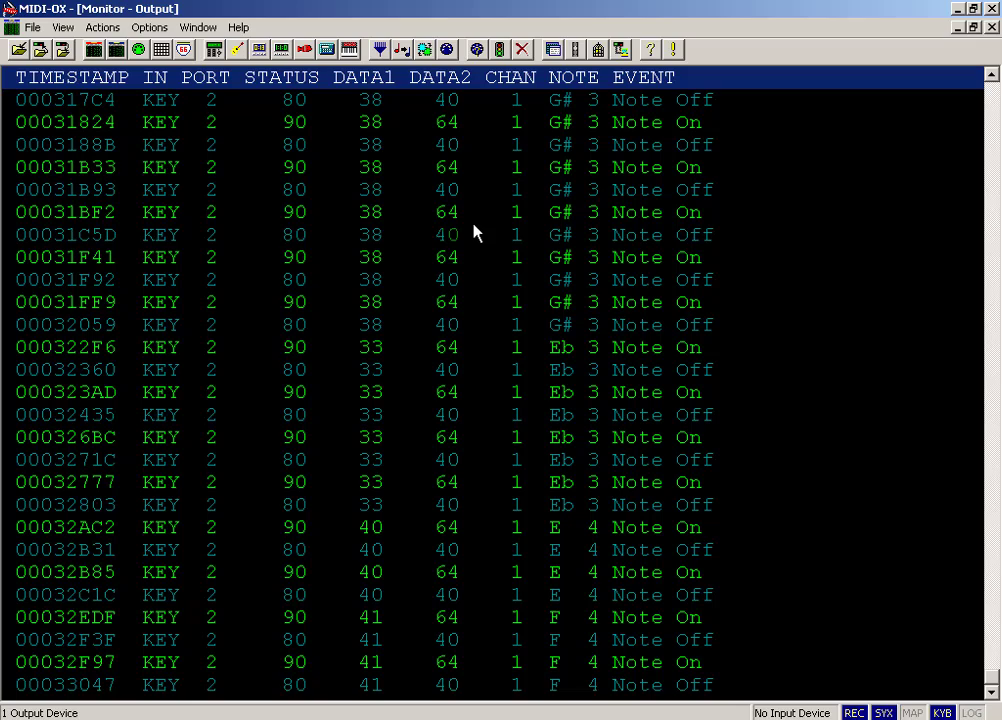
pyautogui.press('p')
pyautogui.press('o')
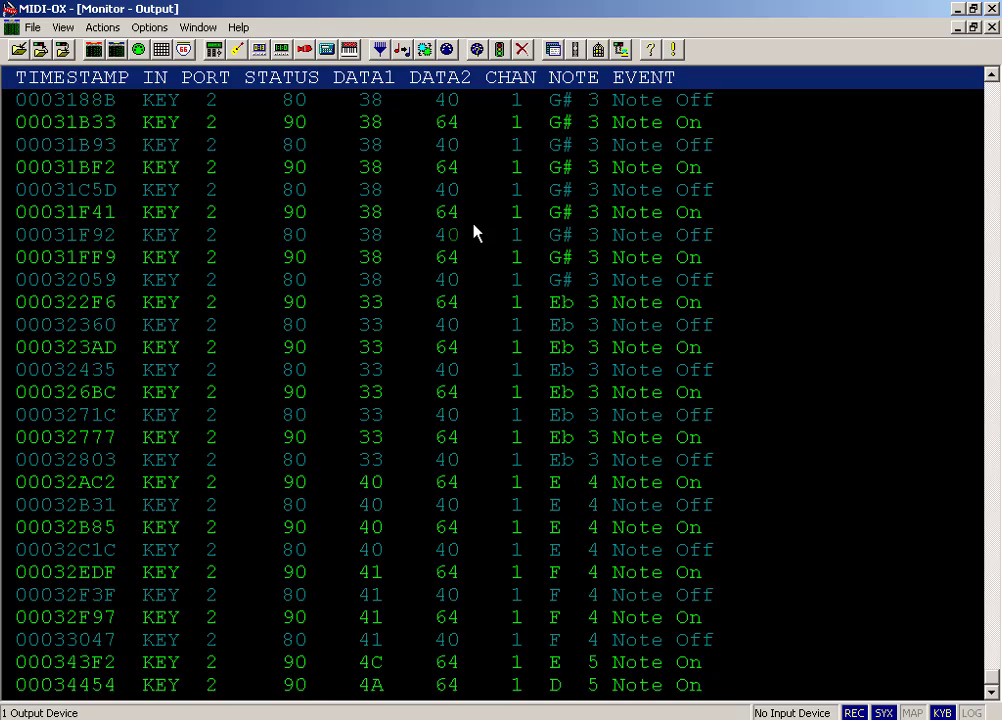
pyautogui.press('i')
pyautogui.press('o')
pyautogui.press('i')
pyautogui.press('o')
pyautogui.press('p')
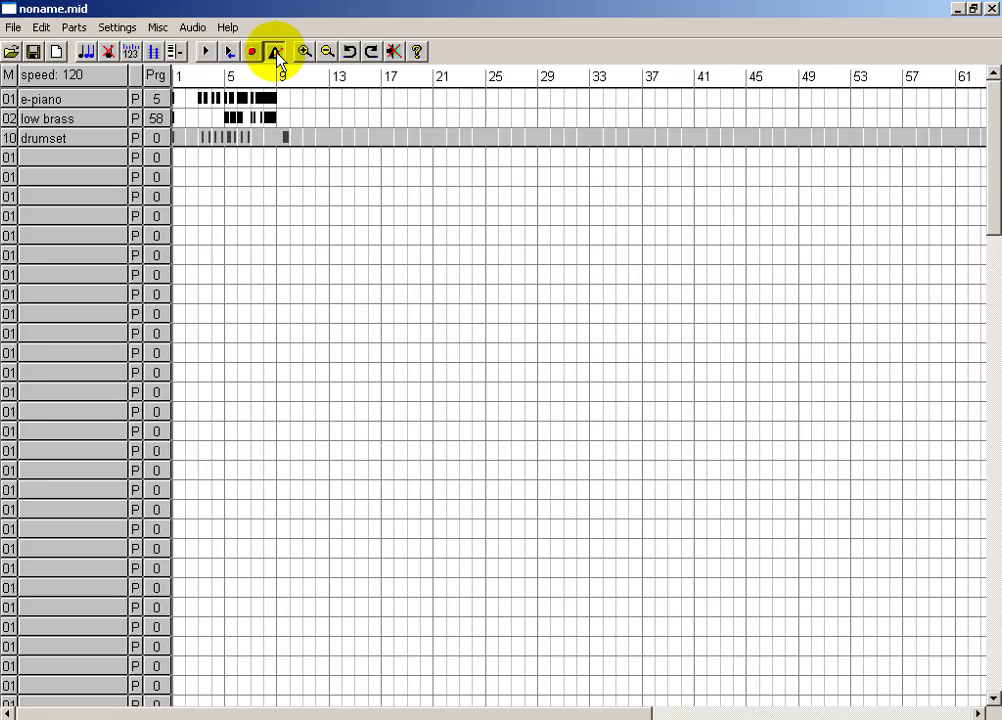
# - Stop the drum recording, rewind, and play all three tracks back until about bar 9
pyautogui.click(275, 52)
pyautogui.click(229, 52)
pyautogui.click(206, 52)
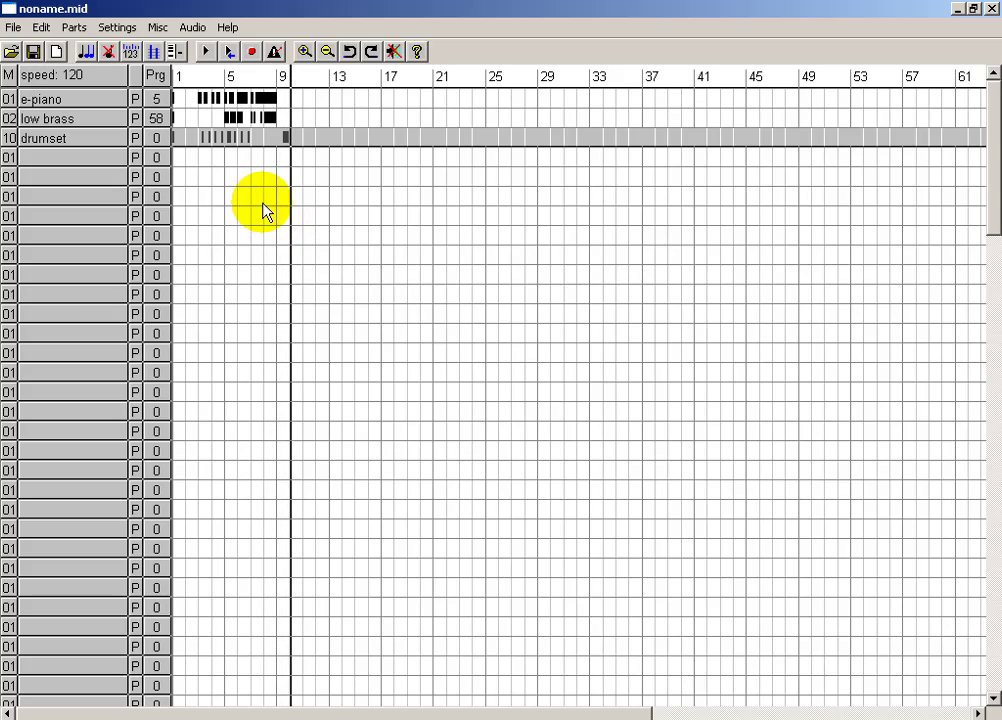
pyautogui.click(207, 57)
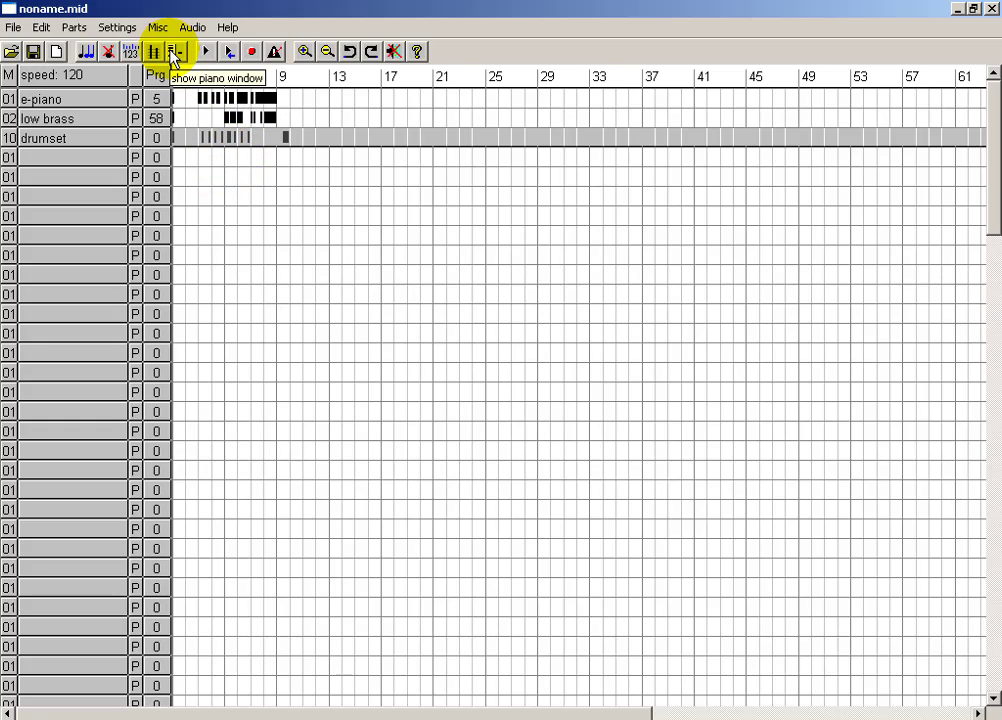
pyautogui.click(13, 28)
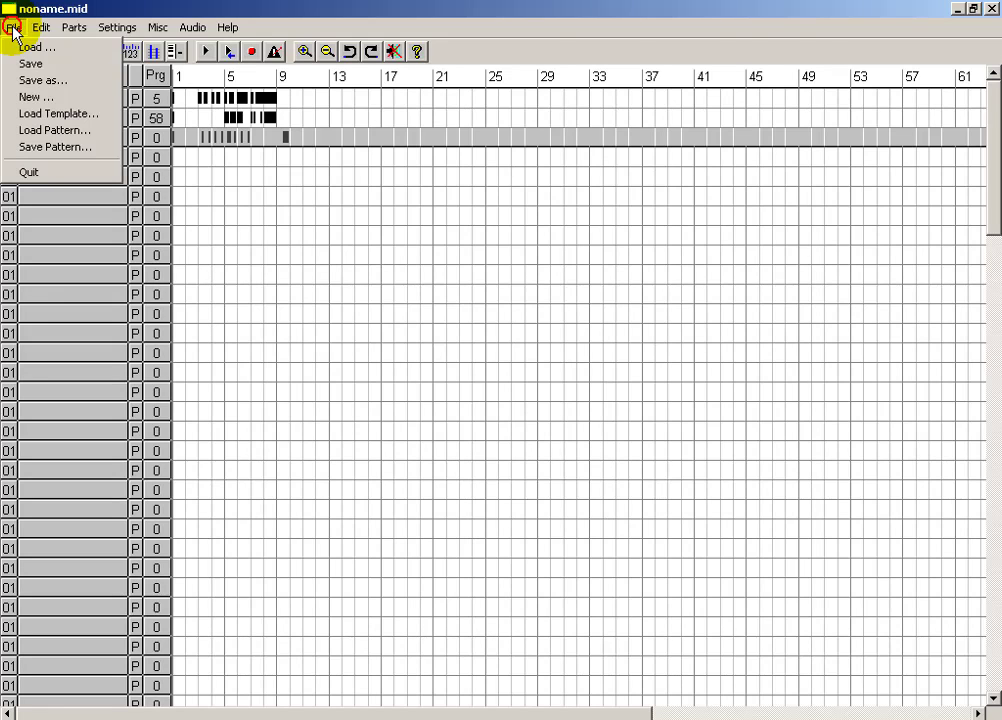
pyautogui.click(50, 81)
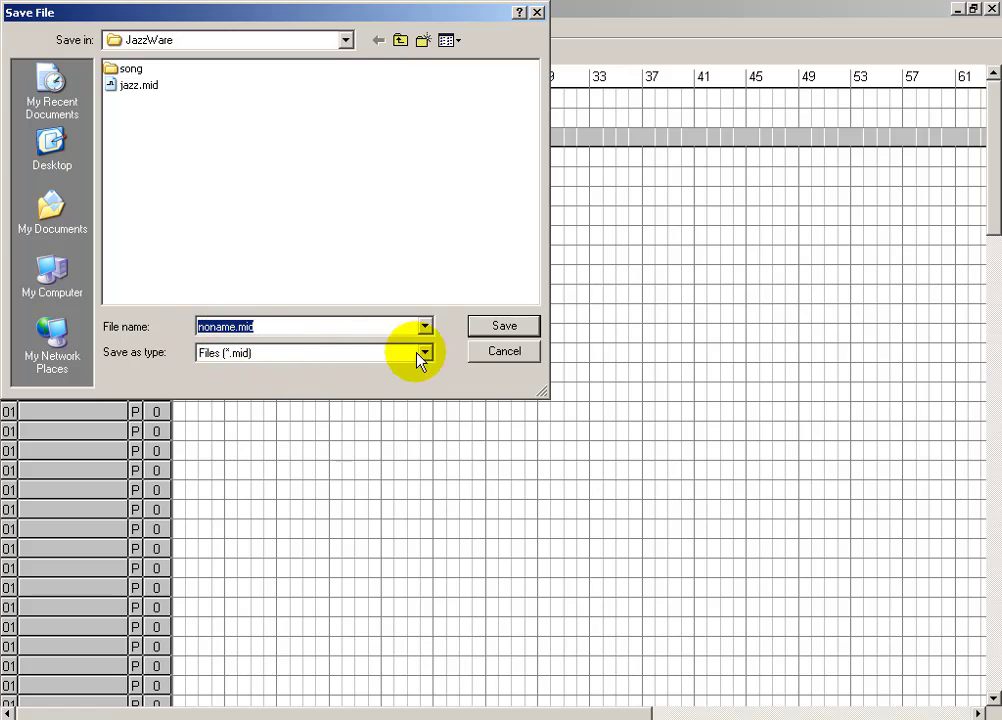
pyautogui.click(502, 353)
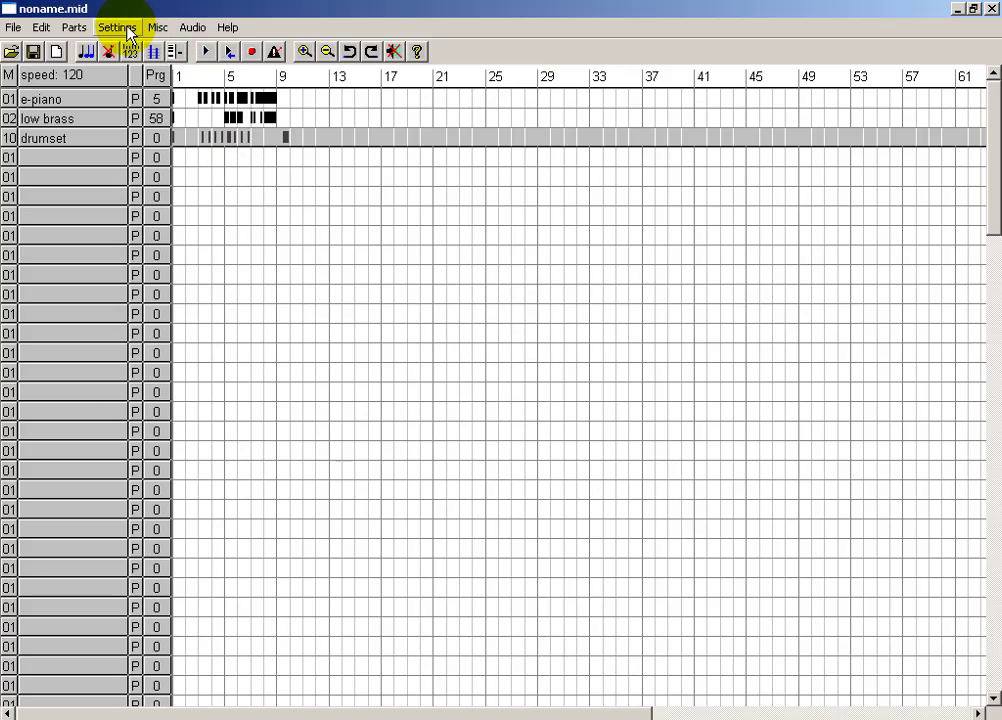
# - Open the drumset part in its note editor, scroll it, then close it
pyautogui.click(151, 51)
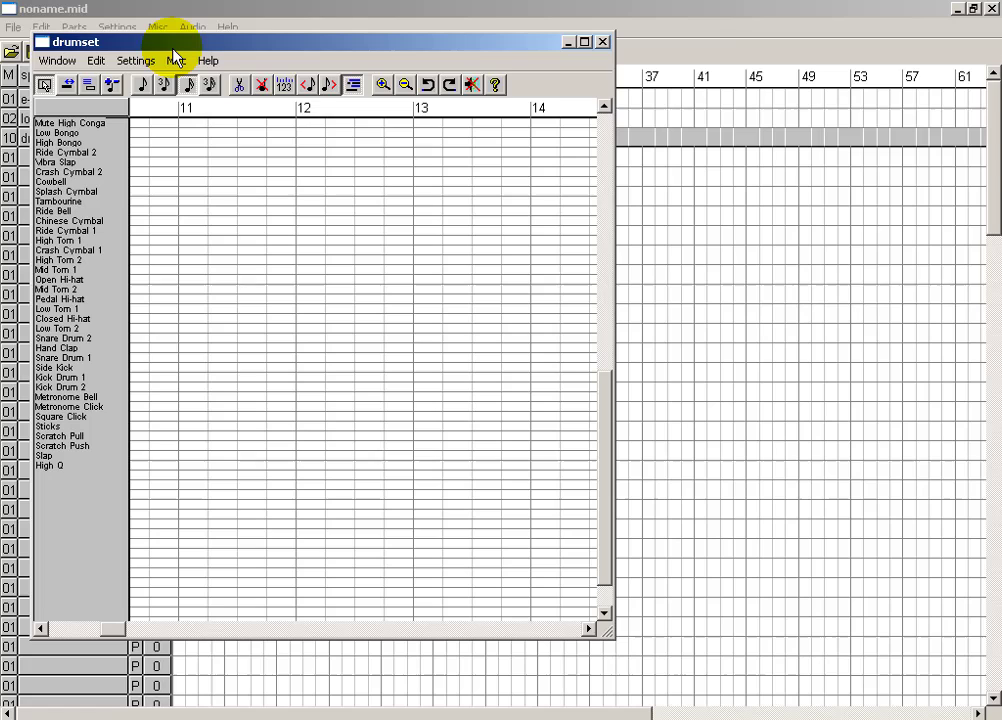
pyautogui.moveTo(604, 428); pyautogui.dragTo(598, 329)
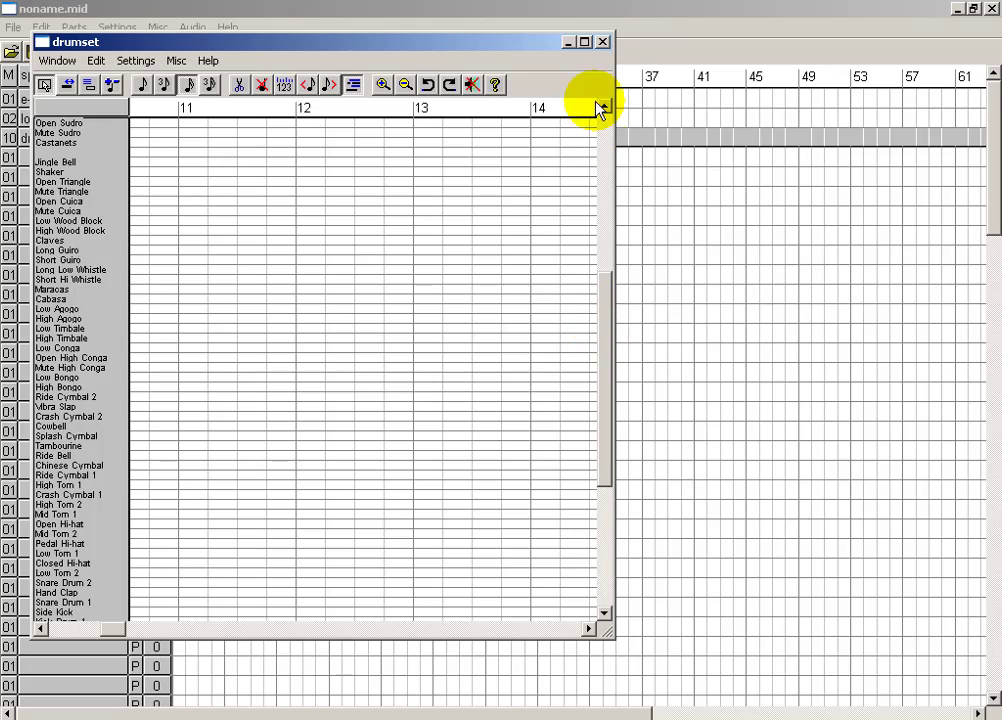
pyautogui.click(602, 42)
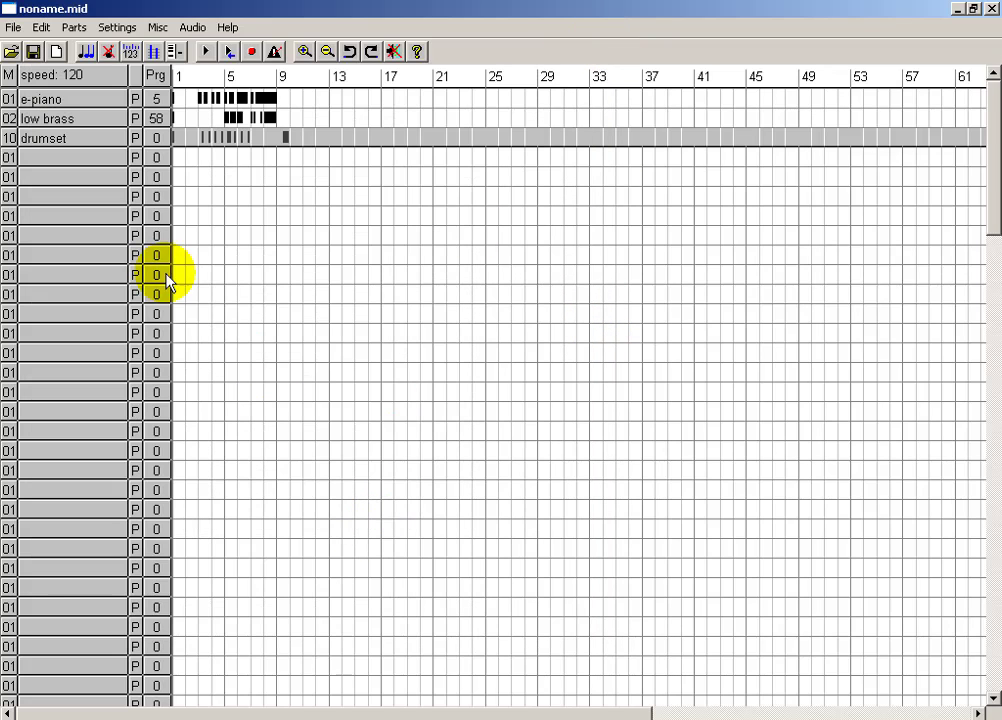
# - Open the e-piano track's piano roll, move it down-right, and start playback
pyautogui.click(10, 100)
pyautogui.click(175, 54)
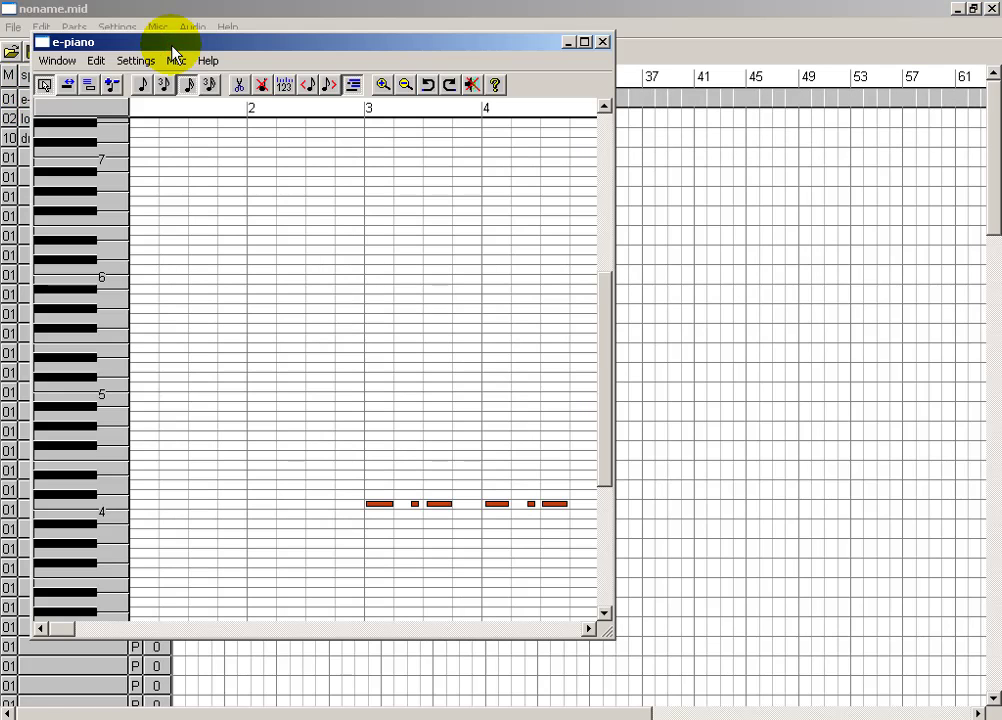
pyautogui.moveTo(610, 376); pyautogui.dragTo(608, 409)
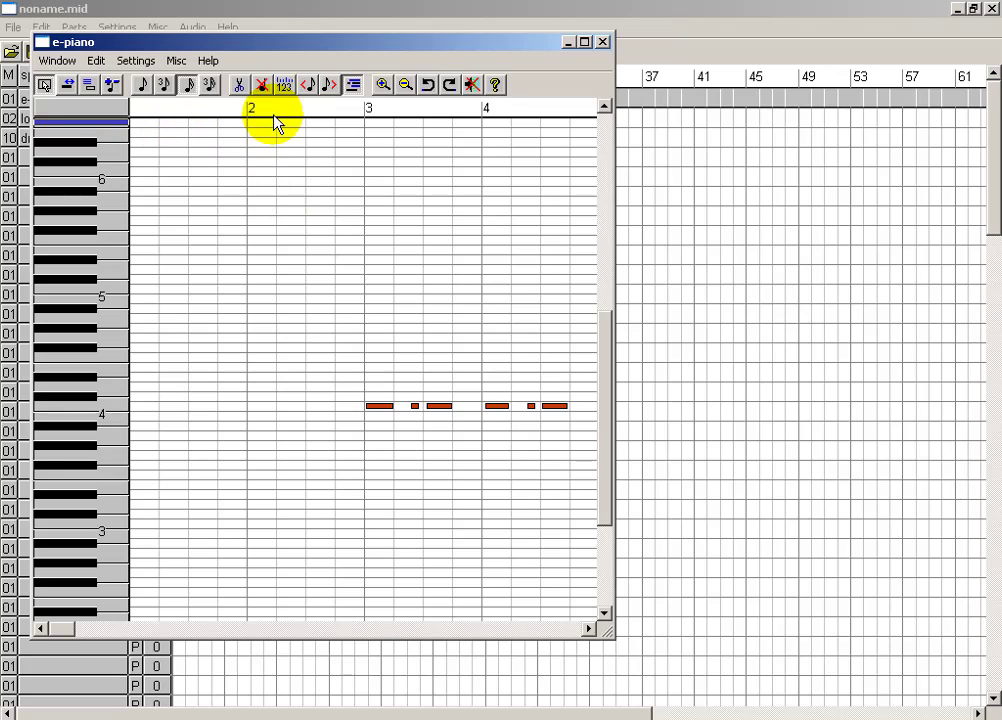
pyautogui.moveTo(240, 42); pyautogui.dragTo(346, 105)
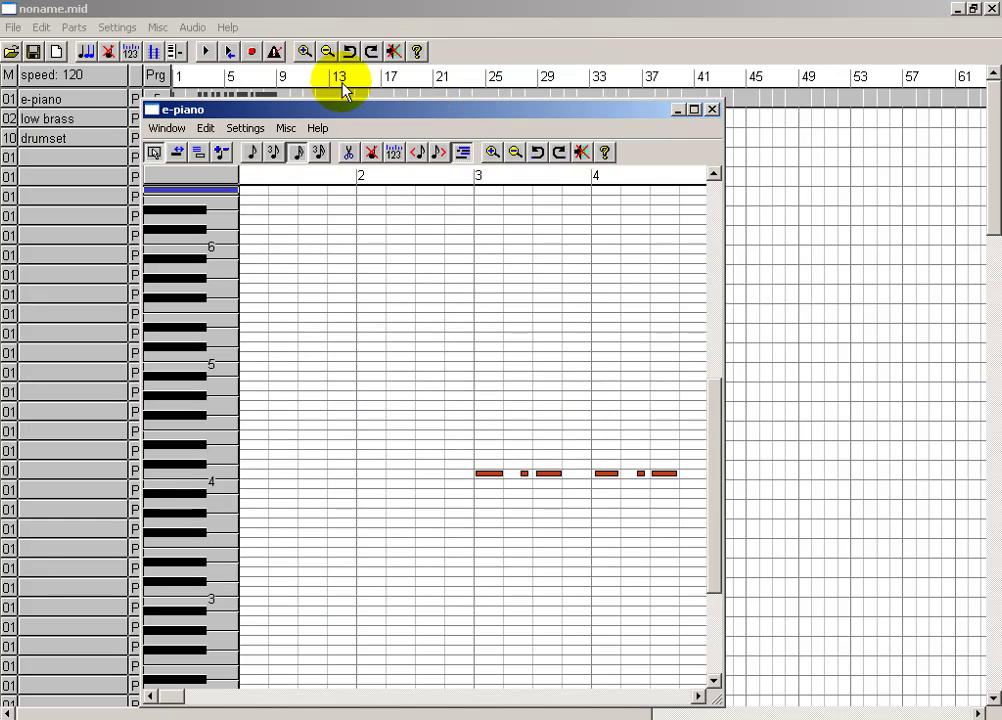
pyautogui.click(208, 52)
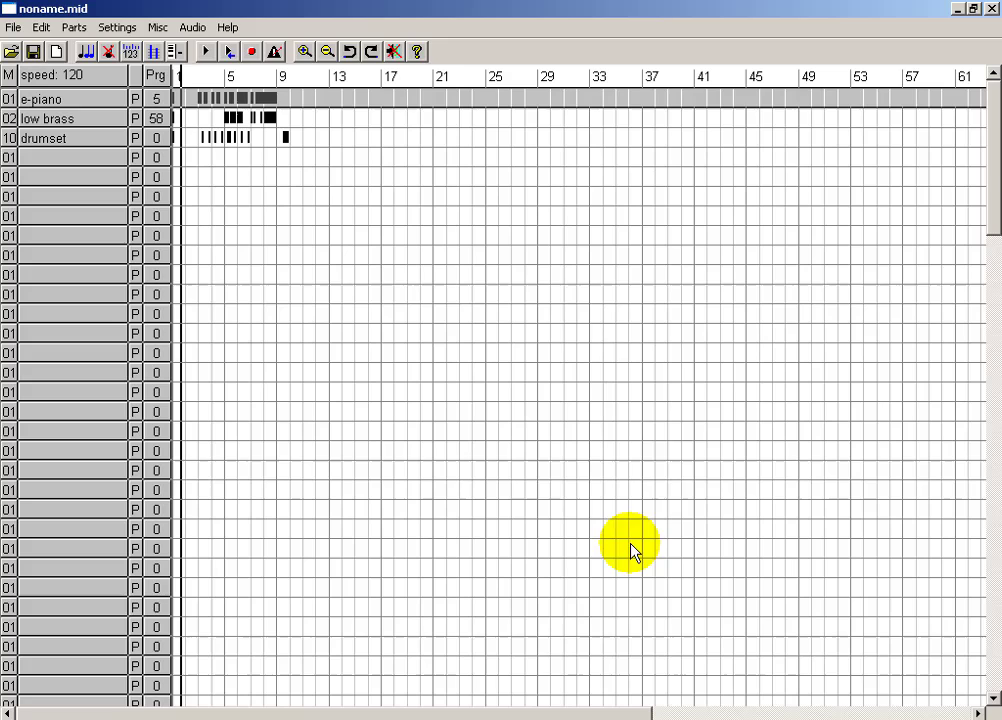
pyautogui.click(170, 50)
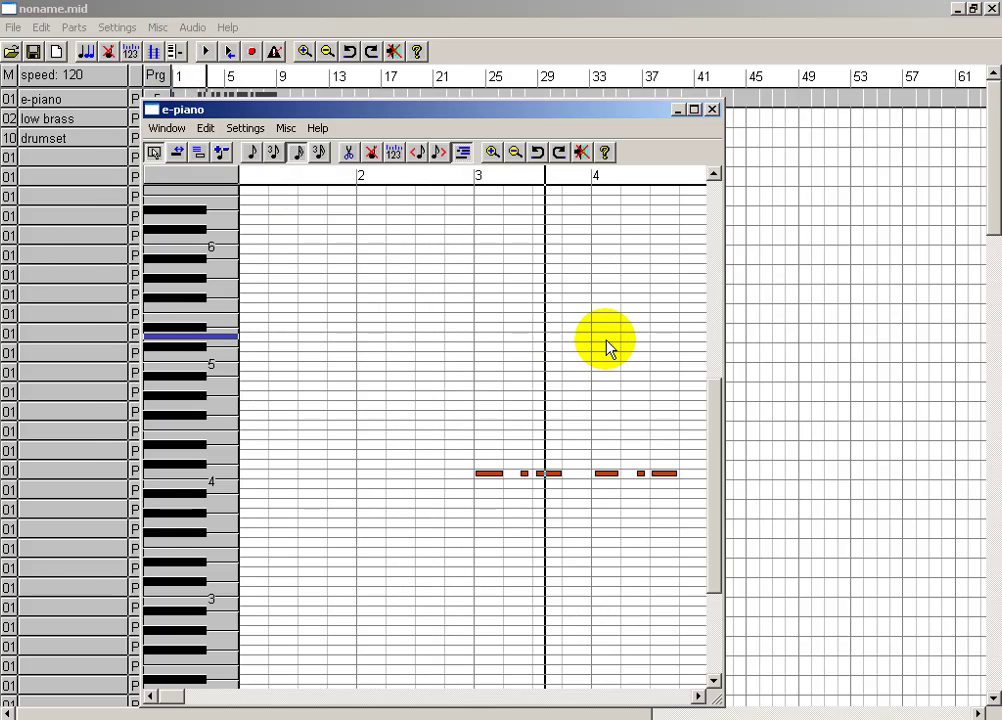
# - Review the piano roll's Window and Events settings, then maximize the e-piano editor
pyautogui.click(245, 128)
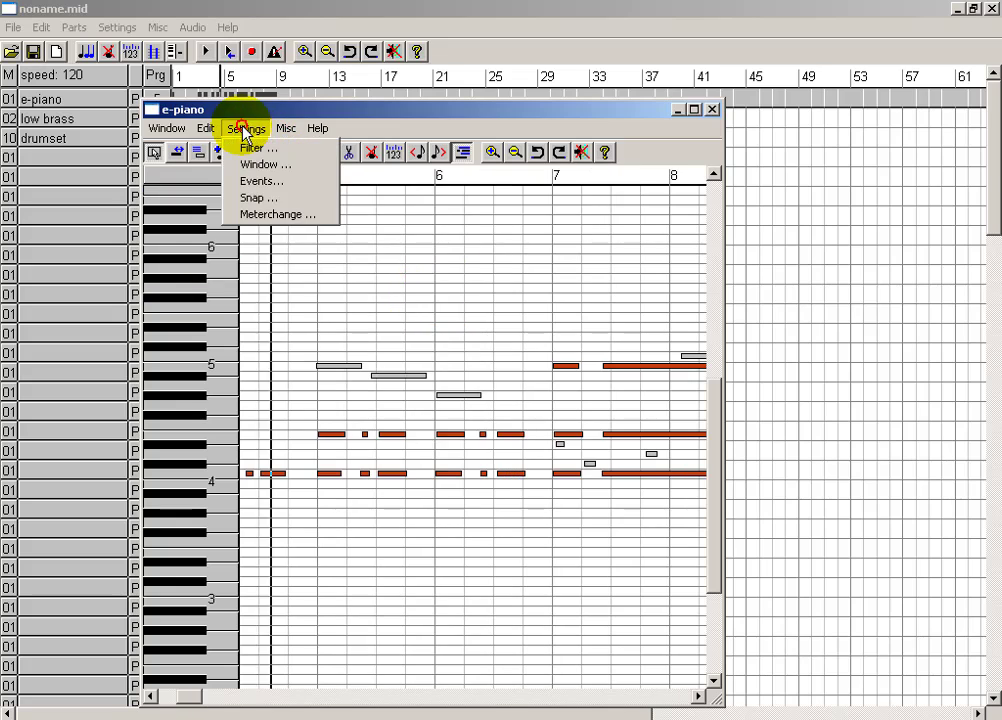
pyautogui.click(264, 164)
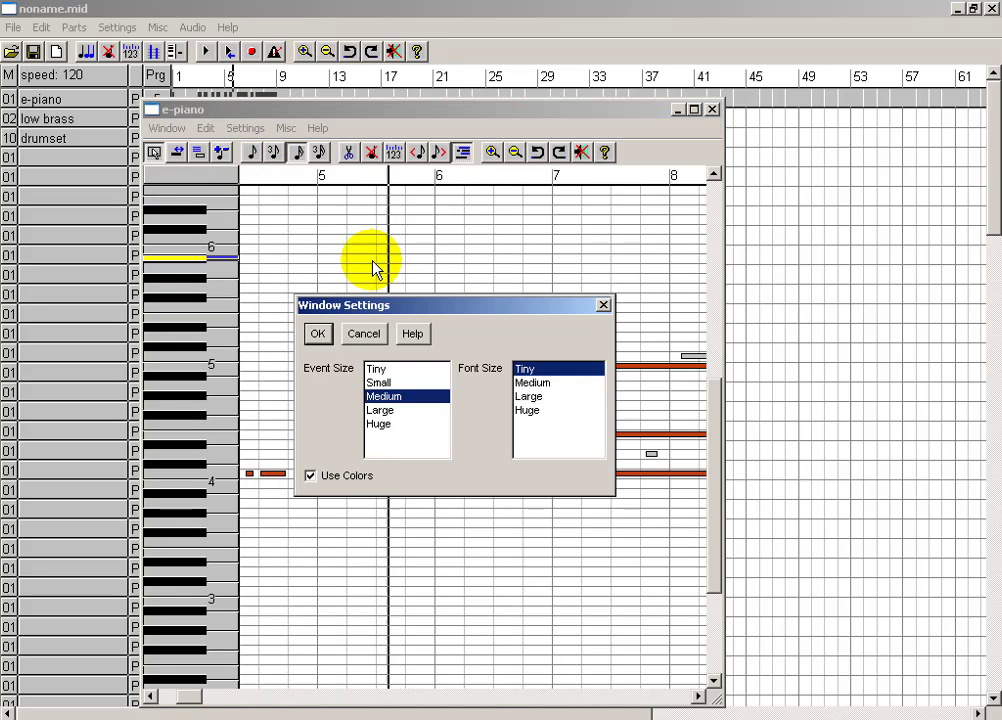
pyautogui.click(317, 333)
pyautogui.click(246, 128)
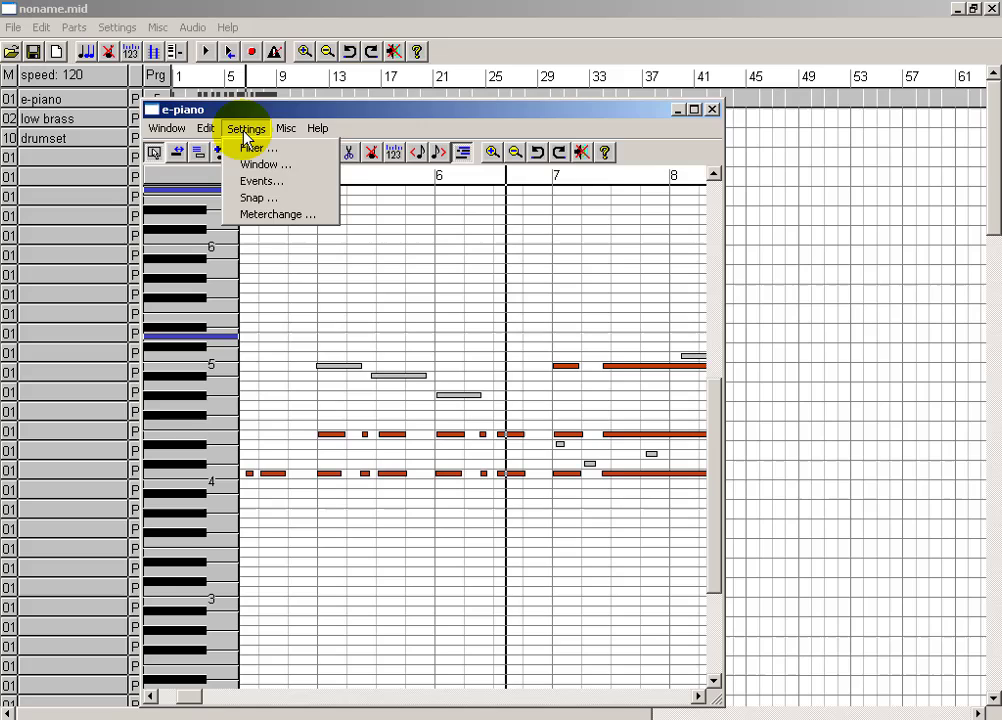
pyautogui.click(265, 182)
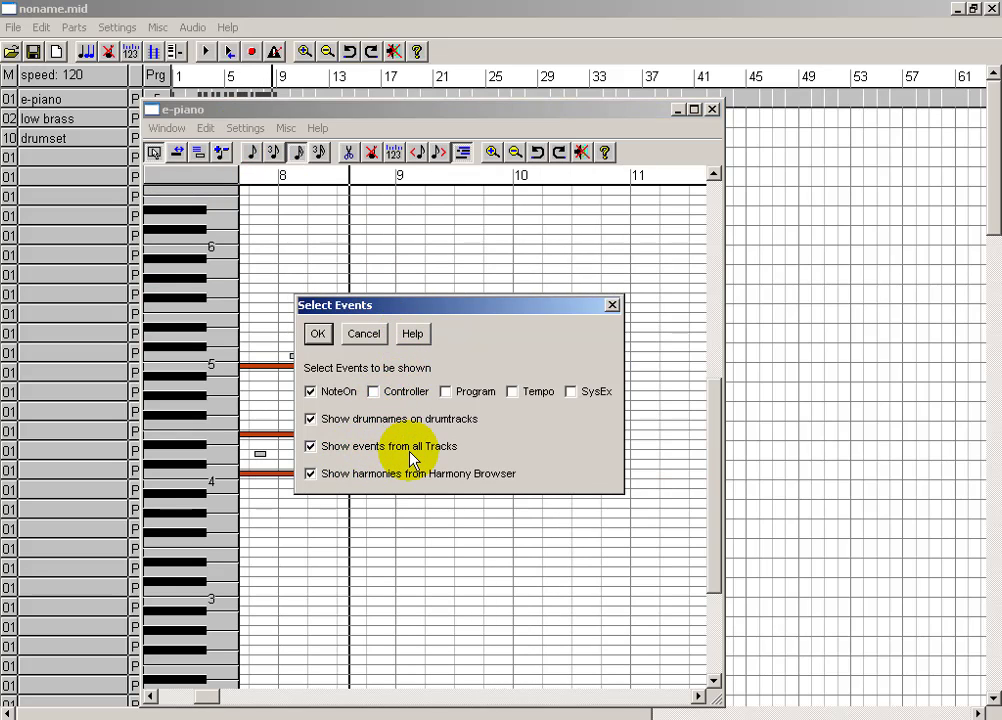
pyautogui.click(317, 333)
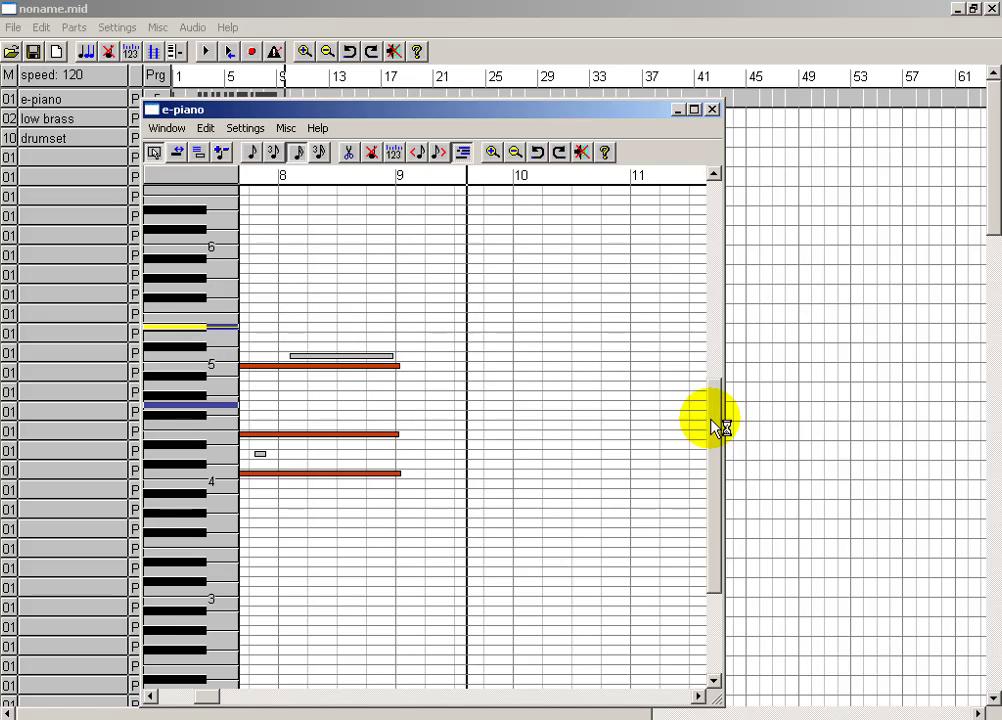
pyautogui.click(694, 109)
# - Close the e-piano editor with Window > Close and stop playback
pyautogui.moveTo(990, 358); pyautogui.dragTo(997, 415)
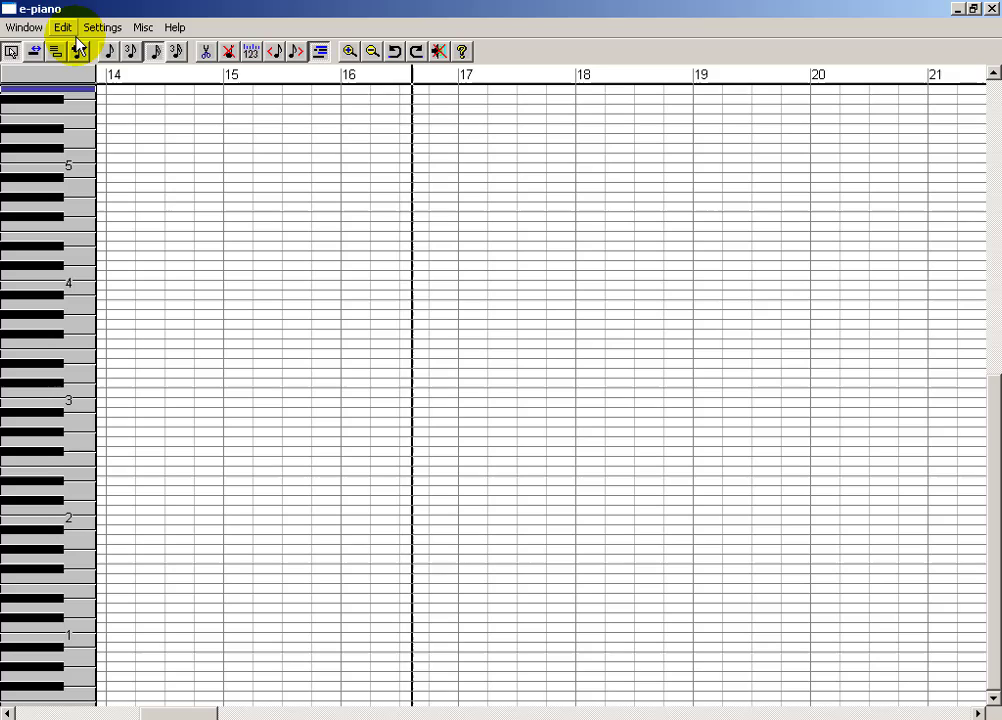
pyautogui.click(33, 30)
pyautogui.click(33, 40)
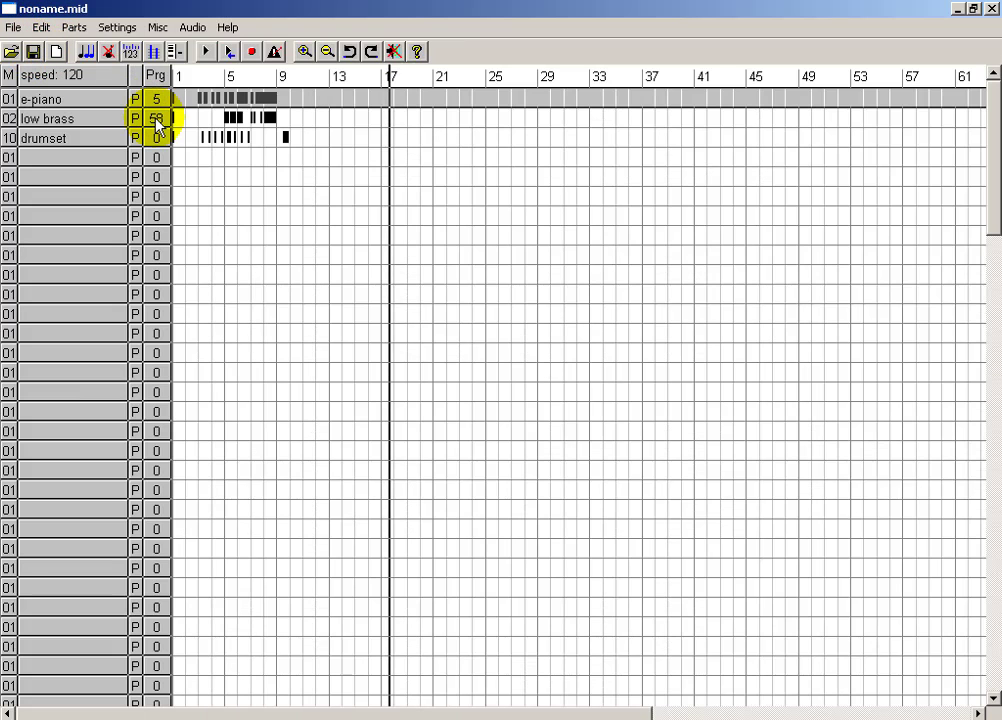
pyautogui.click(207, 53)
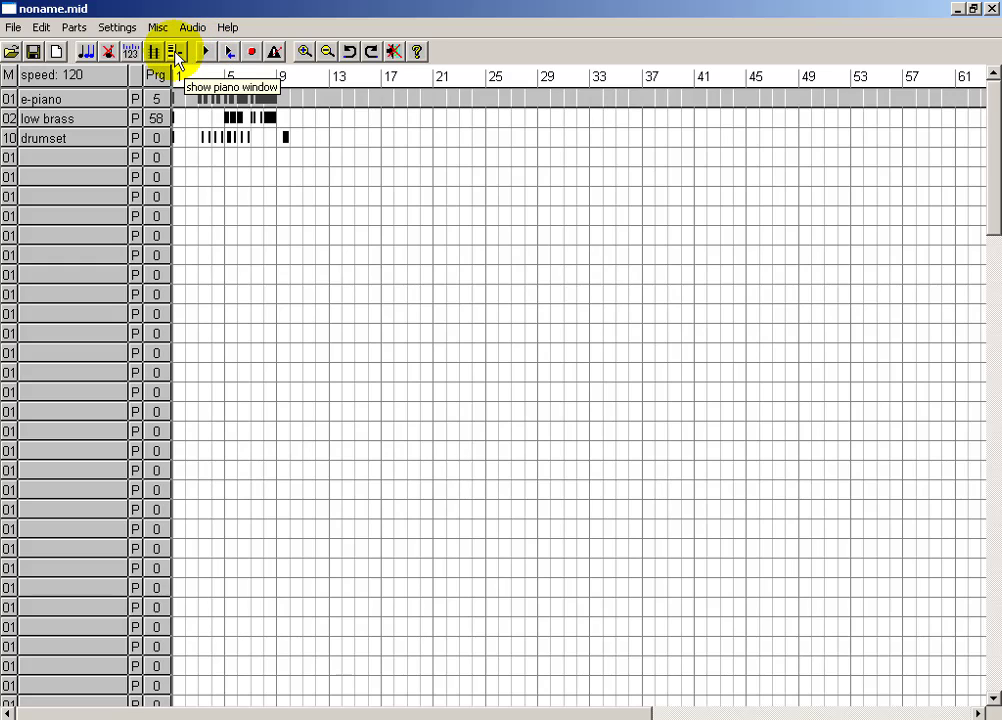
# - Reopen the e-piano piano roll and scroll to its notes across bars 3–9
pyautogui.click(181, 51)
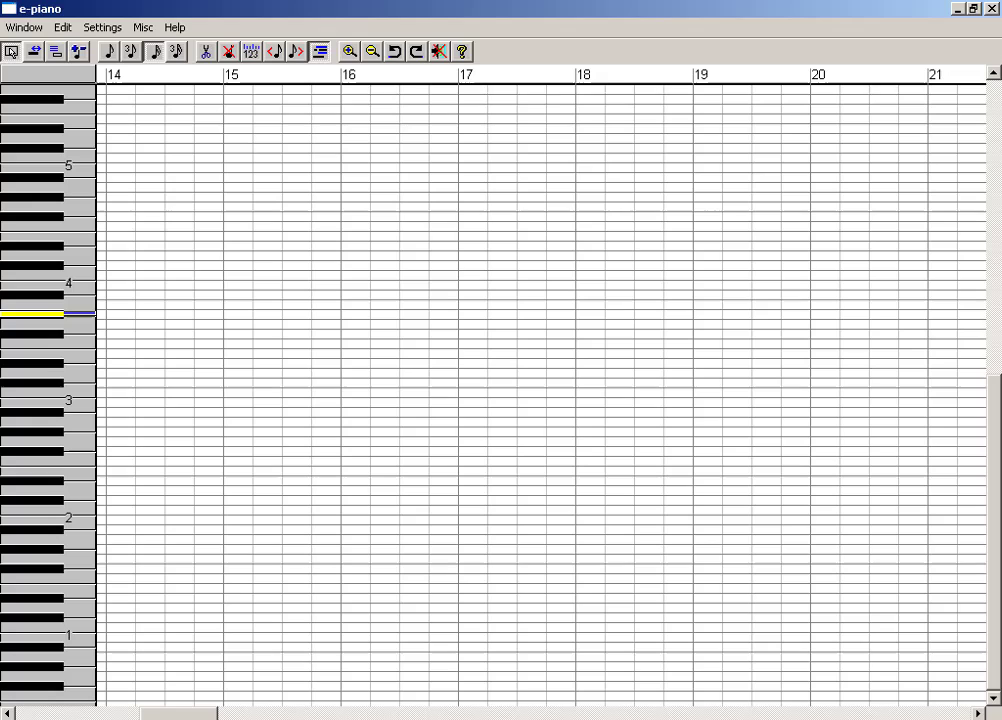
pyautogui.moveTo(991, 400); pyautogui.dragTo(1000, 70)
pyautogui.scroll(1, 398, 161)
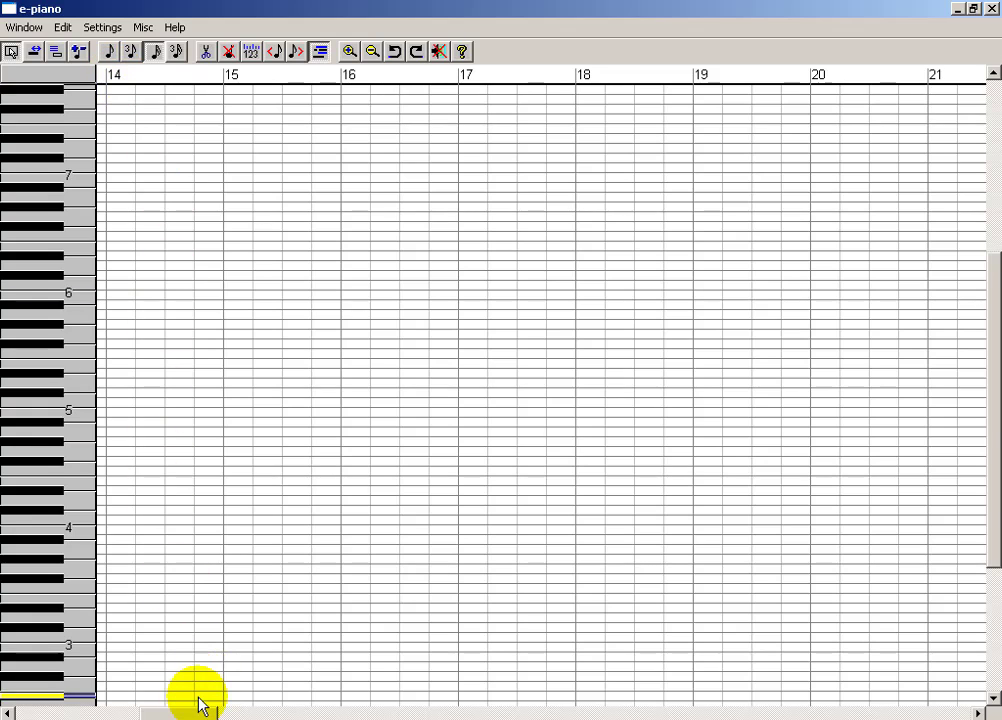
pyautogui.moveTo(195, 711); pyautogui.dragTo(83, 710)
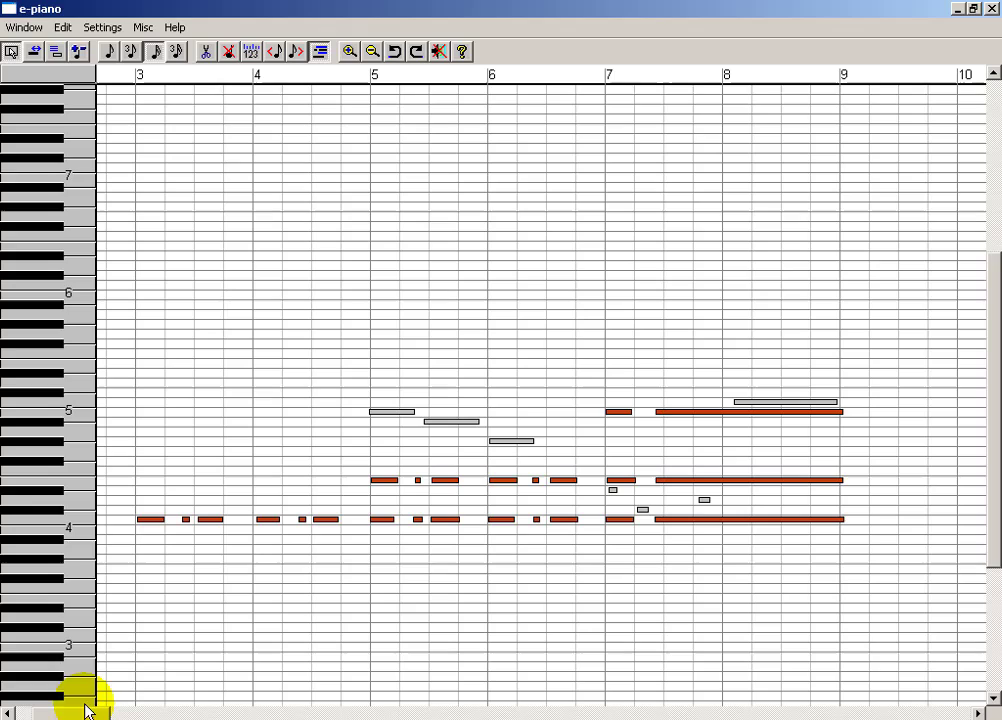
pyautogui.moveTo(98, 436); pyautogui.dragTo(66, 318)
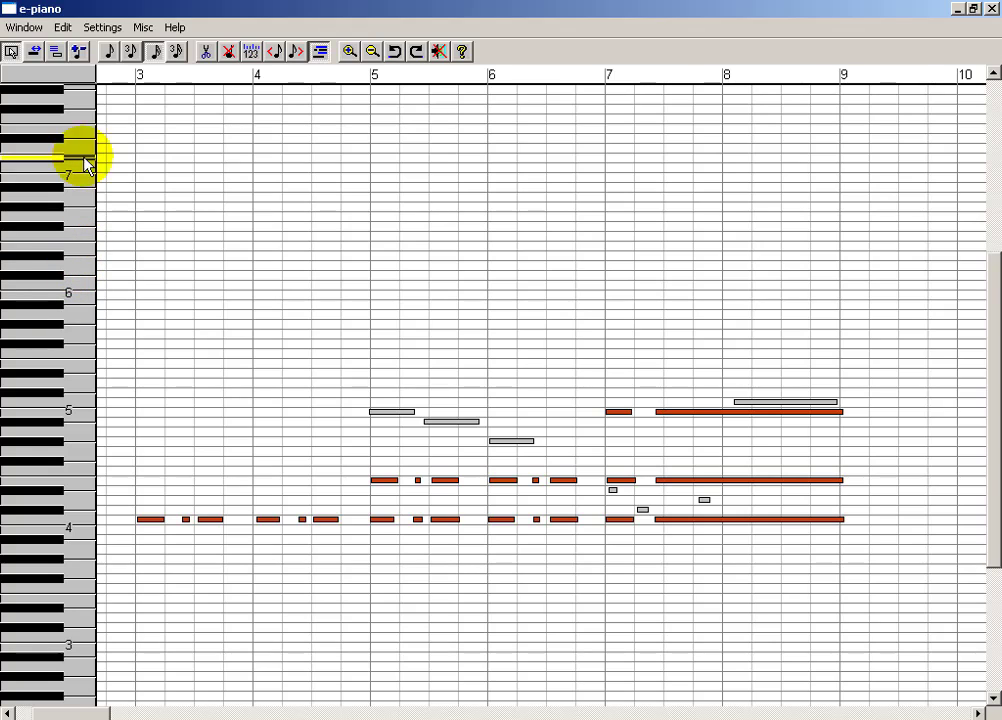
# - Change the note snap grid and turn on key audition in the piano roll
pyautogui.click(109, 54)
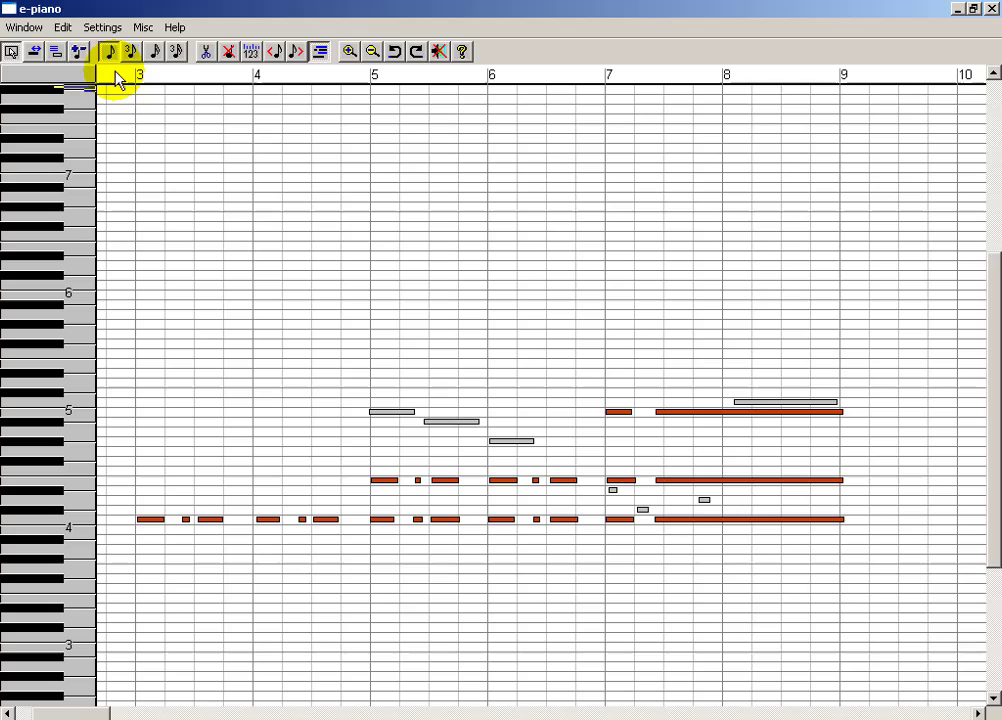
pyautogui.click(80, 54)
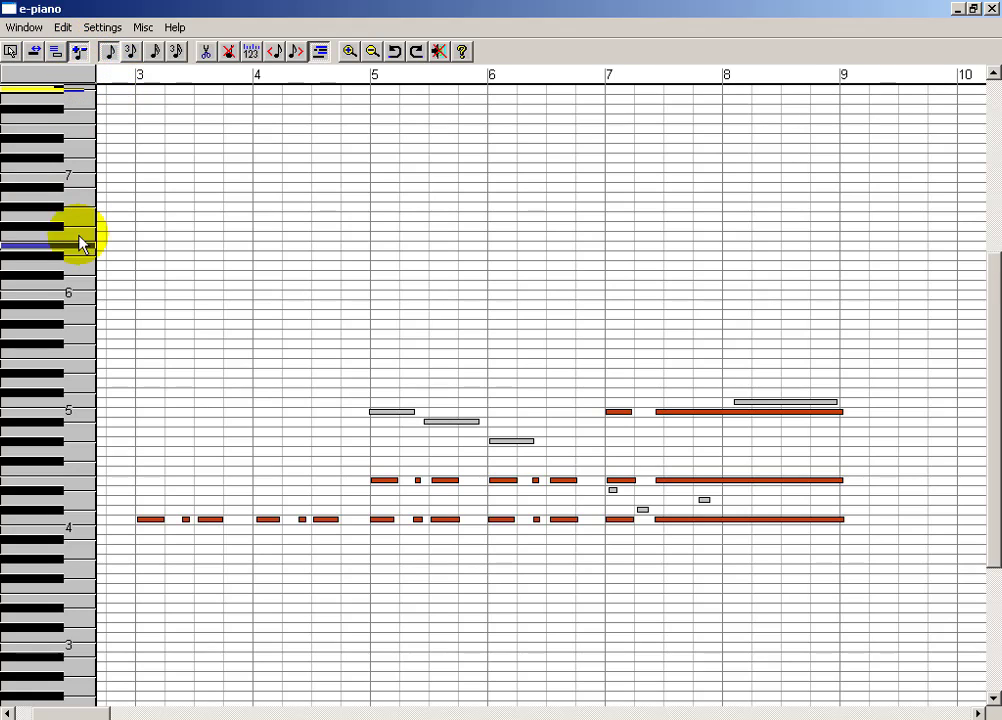
pyautogui.click(80, 290)
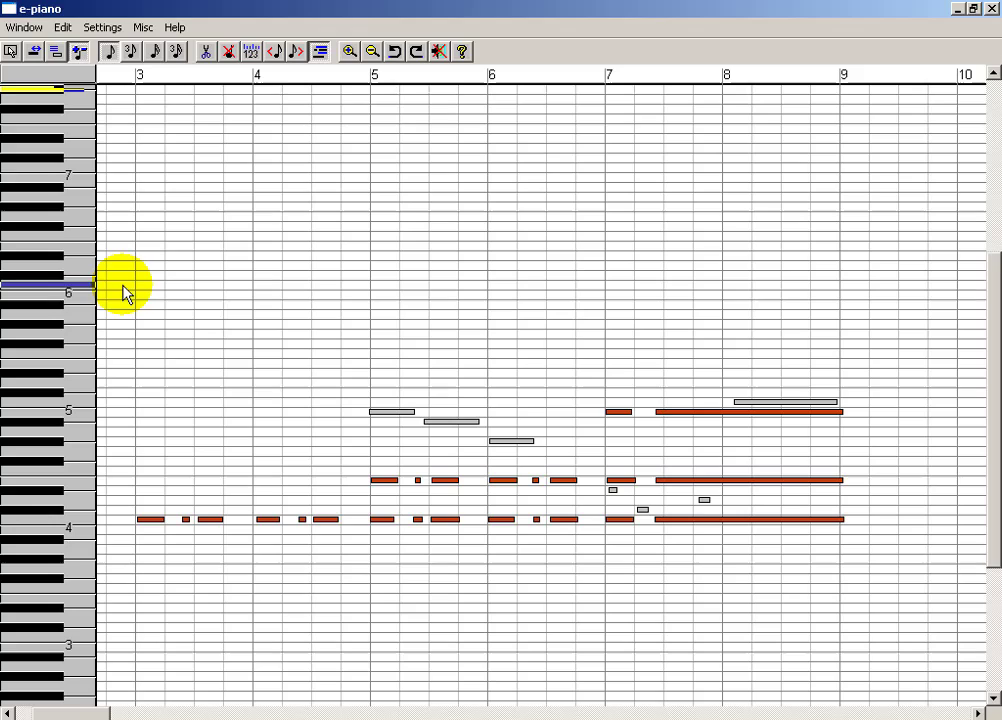
# - Draw melody notes from bar 3, rising to a peak just after bar 4
pyautogui.click(126, 285)
pyautogui.click(157, 286)
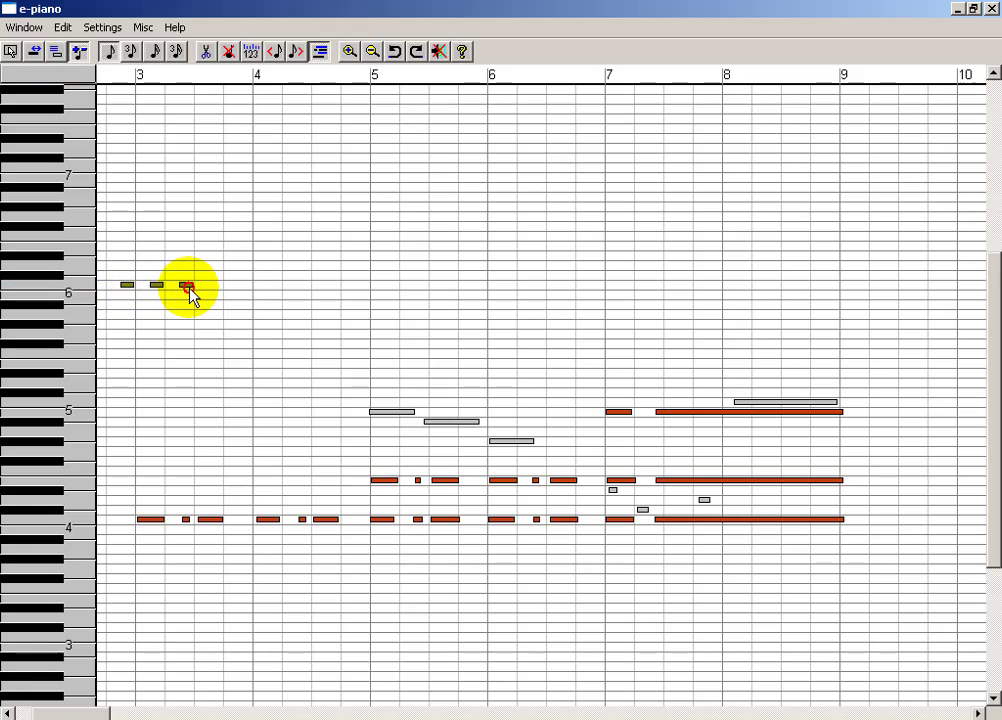
pyautogui.click(249, 276)
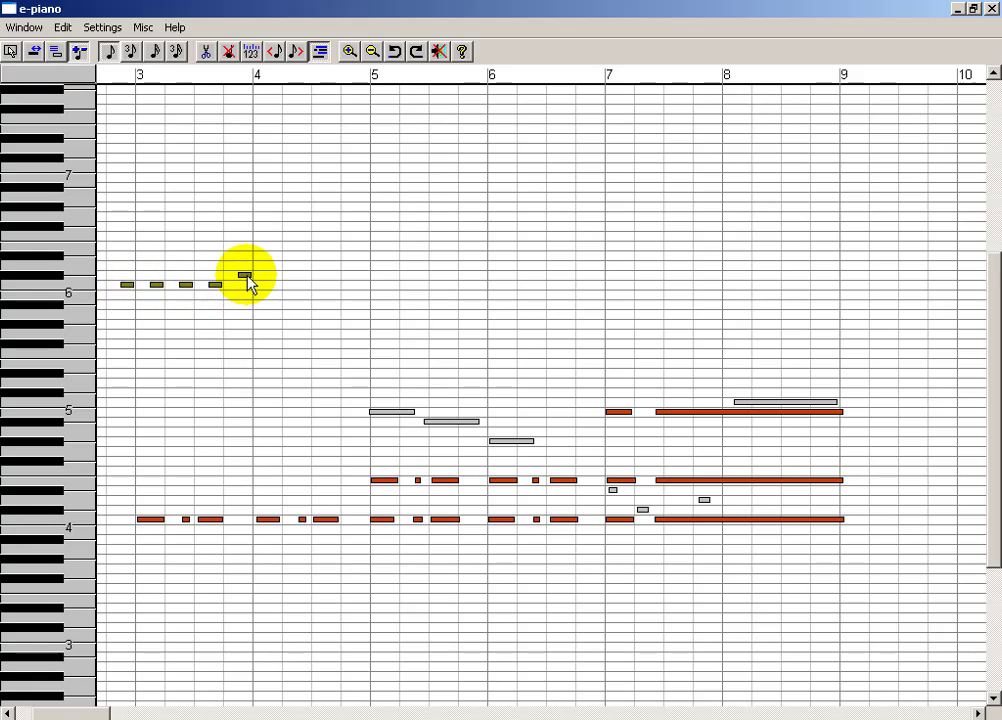
pyautogui.click(255, 265)
pyautogui.click(259, 255)
pyautogui.click(273, 245)
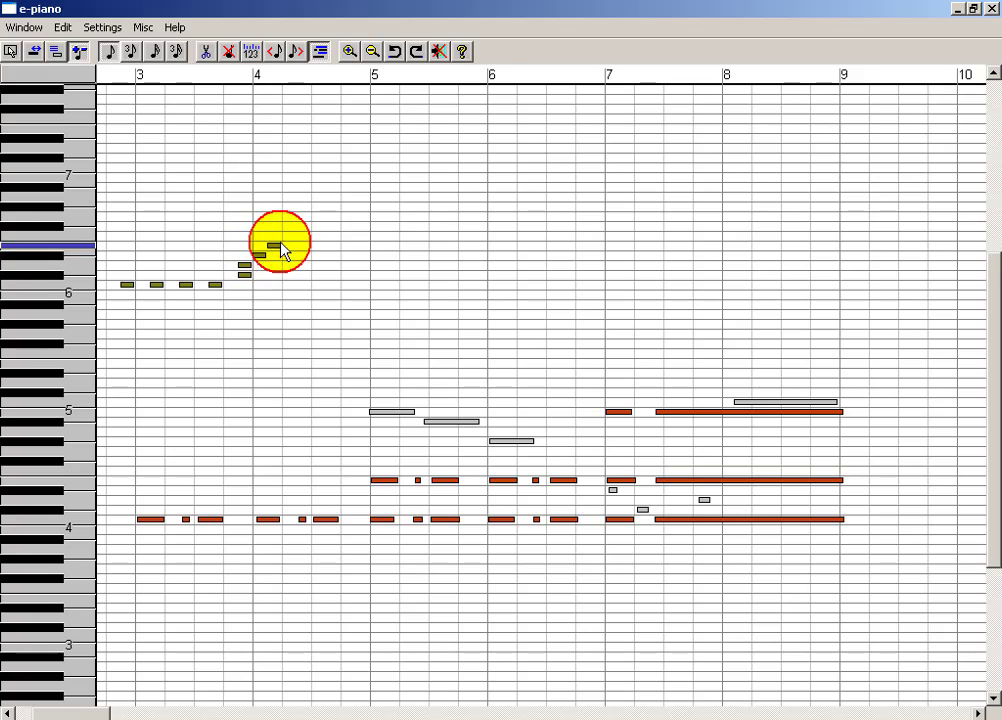
pyautogui.click(288, 235)
# - Draw descending melody notes down to bar 5, ending on a slightly higher note
pyautogui.click(317, 255)
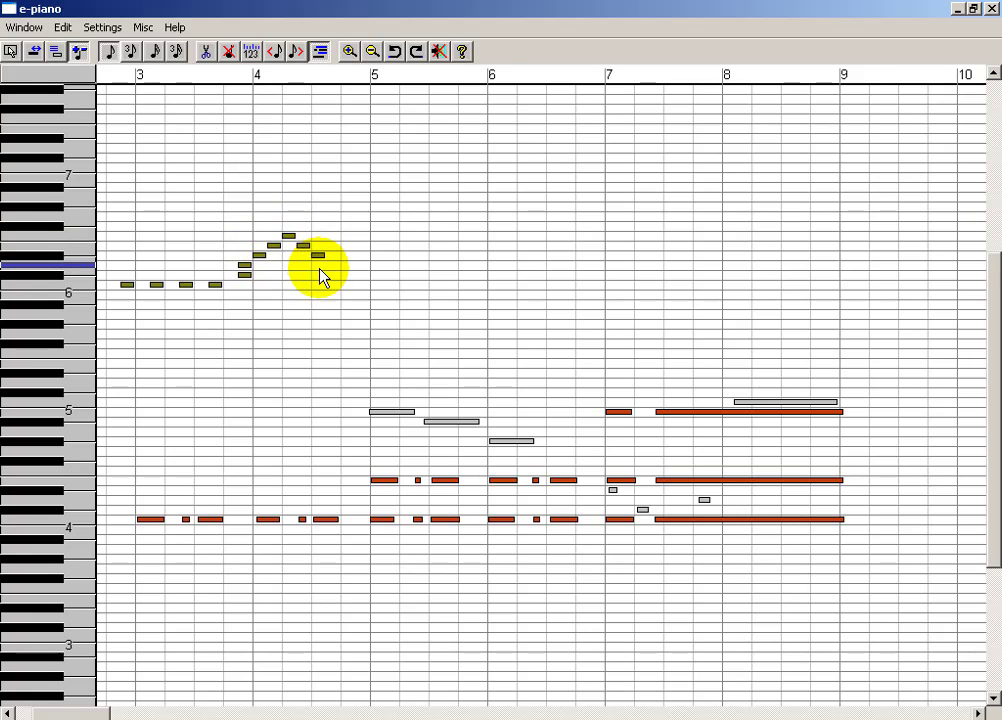
pyautogui.click(317, 265)
pyautogui.click(330, 275)
pyautogui.click(347, 284)
pyautogui.click(347, 294)
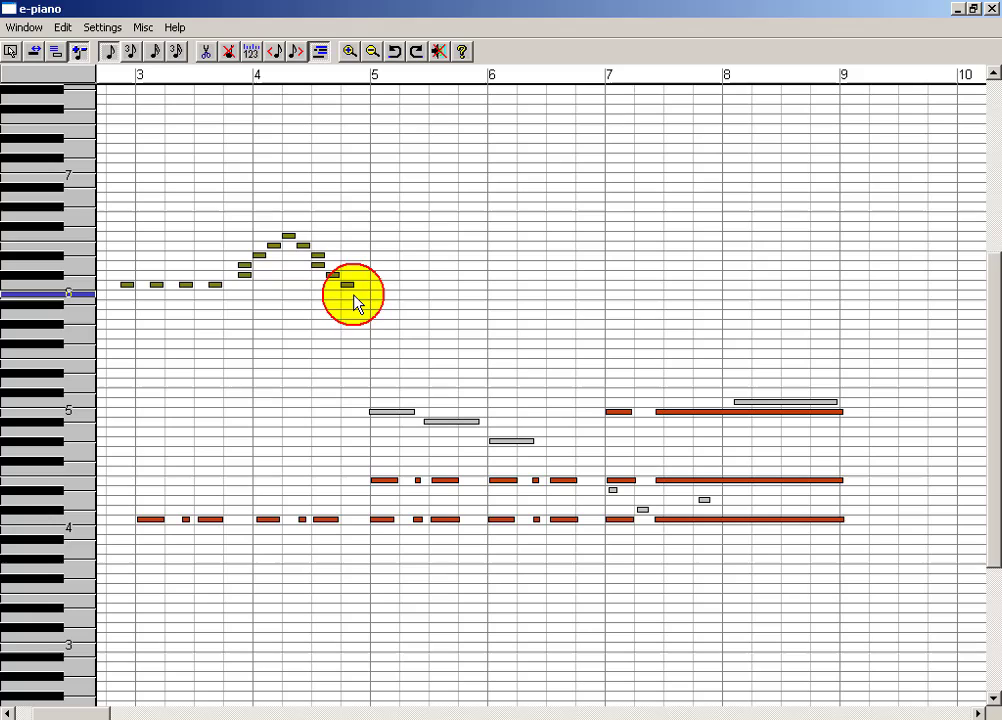
pyautogui.click(361, 304)
pyautogui.click(376, 314)
pyautogui.click(405, 314)
pyautogui.click(435, 304)
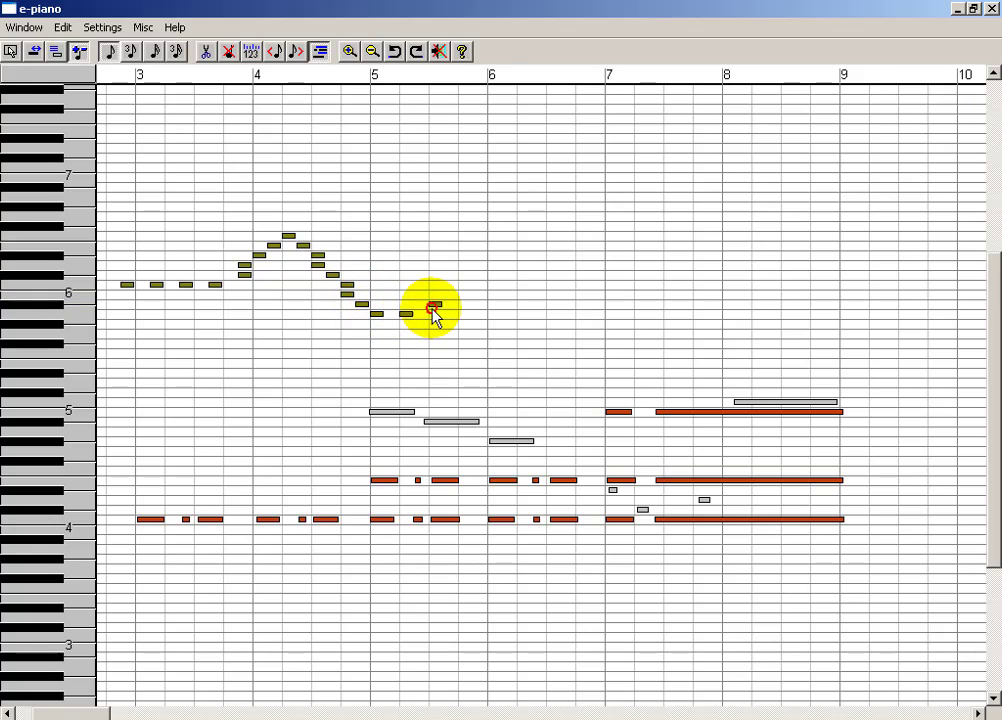
# - With the length tool, draw a long note into bar 5 and stretch the notes above
pyautogui.click(33, 51)
pyautogui.click(167, 128)
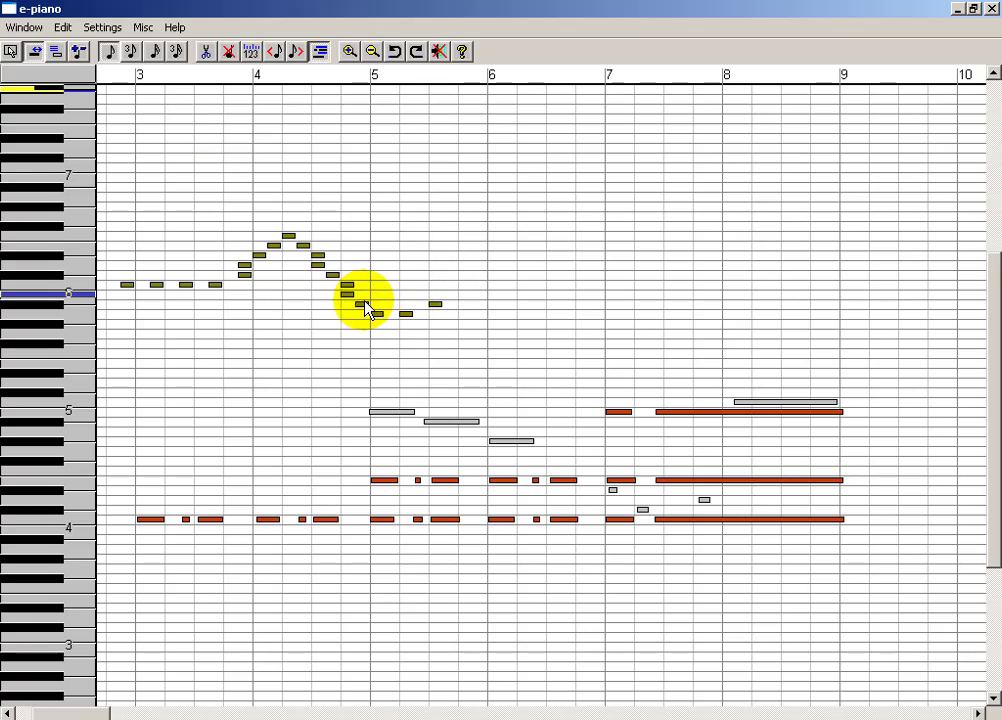
pyautogui.moveTo(337, 276); pyautogui.dragTo(421, 283)
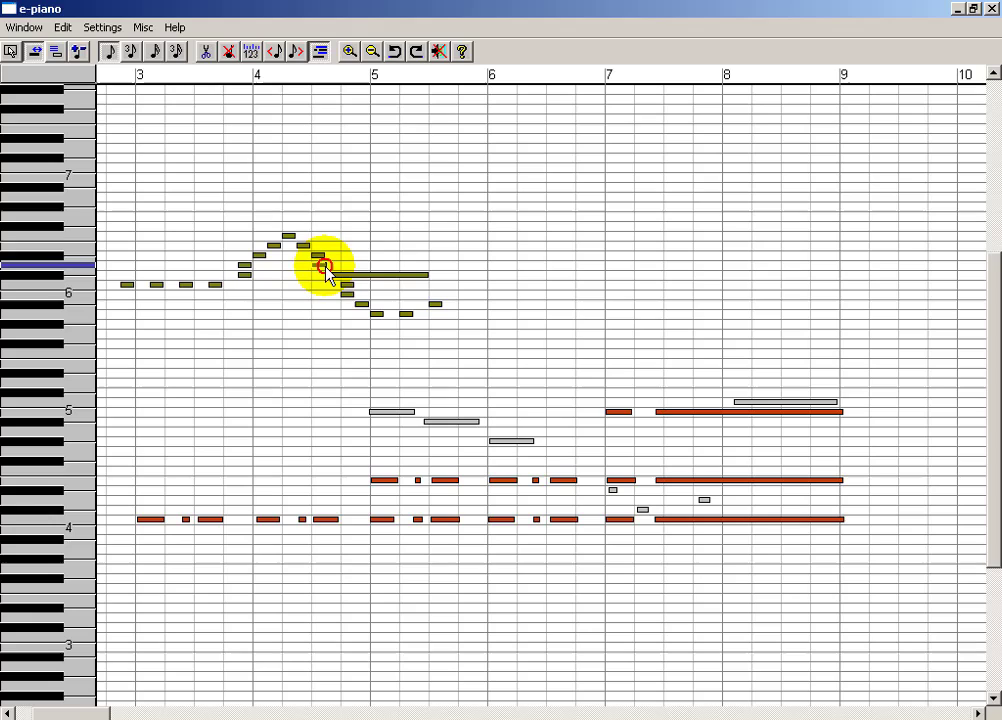
pyautogui.moveTo(320, 264); pyautogui.dragTo(343, 262)
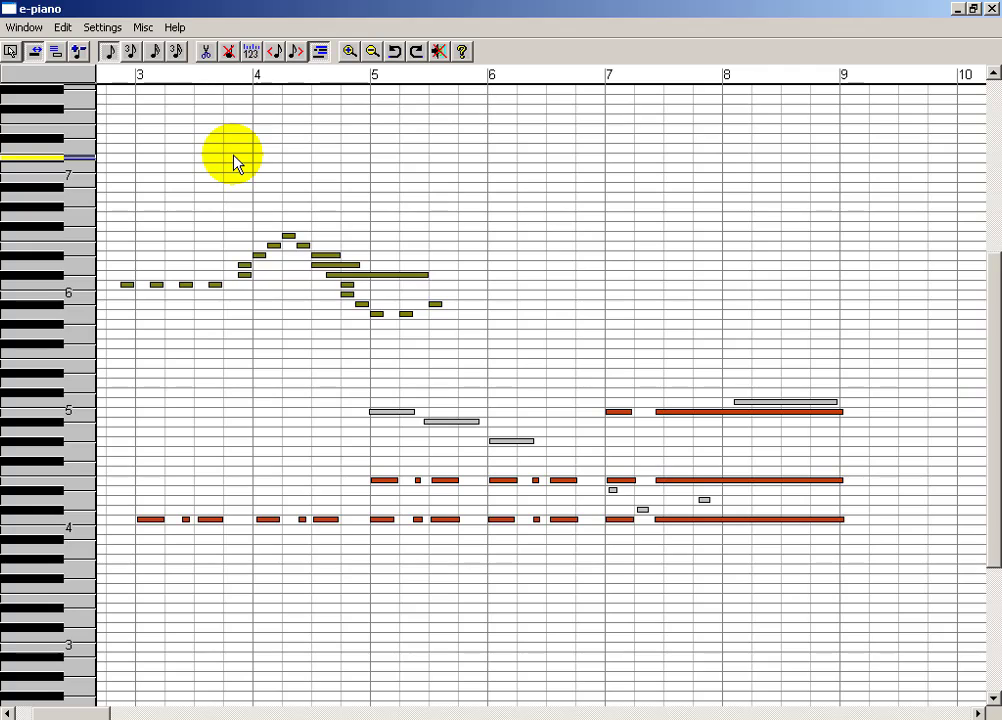
# - Close the e-piano piano roll and play the song from the start
pyautogui.click(31, 30)
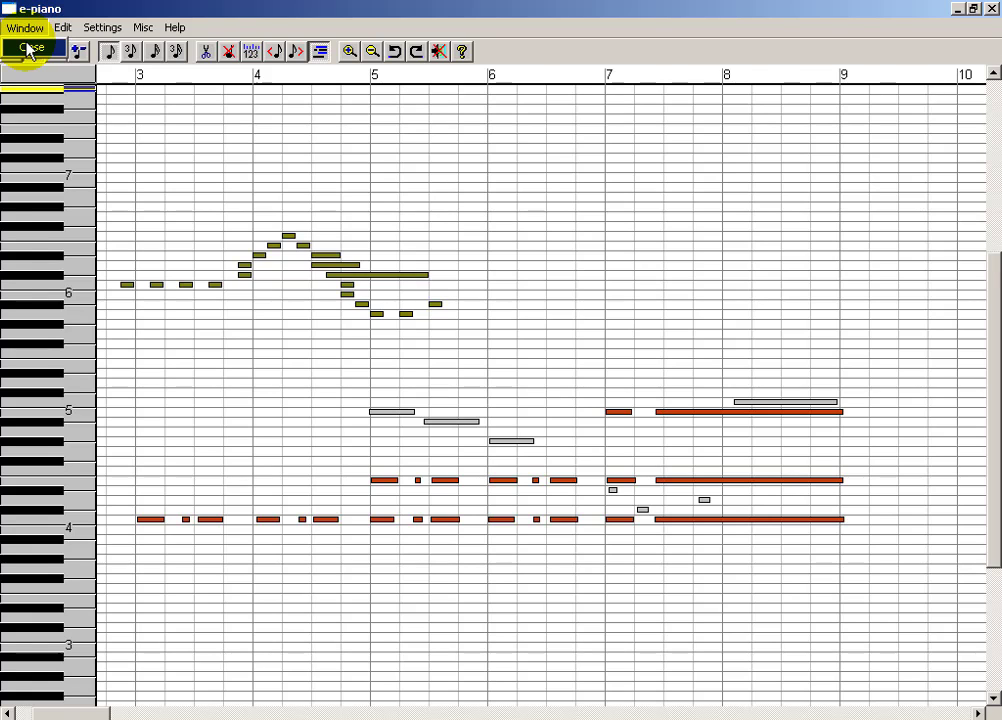
pyautogui.click(29, 48)
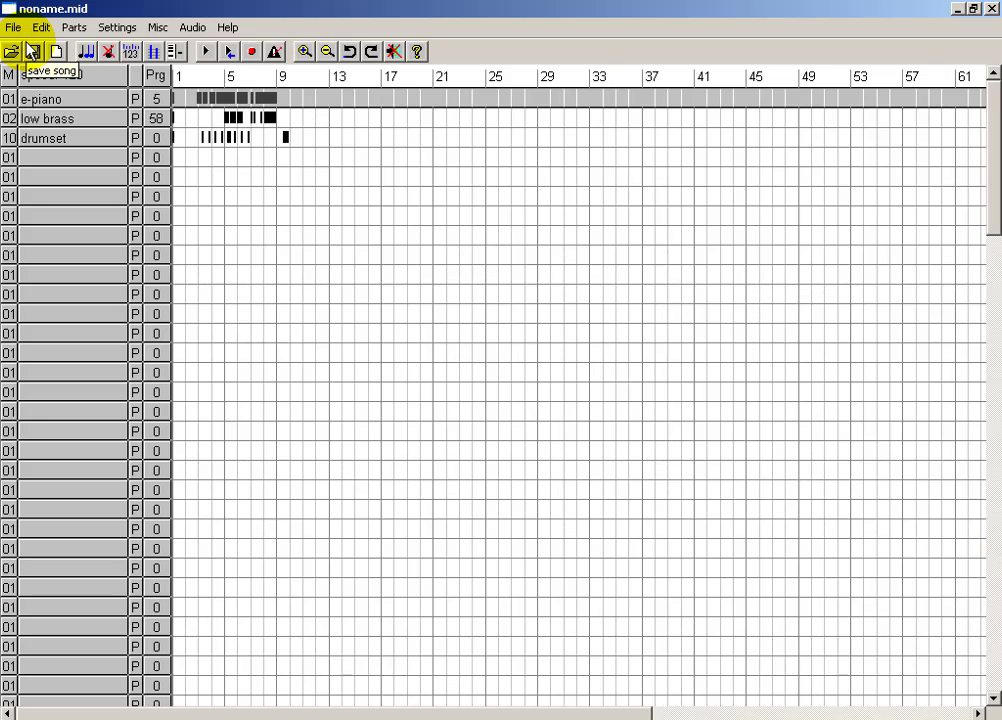
pyautogui.click(206, 53)
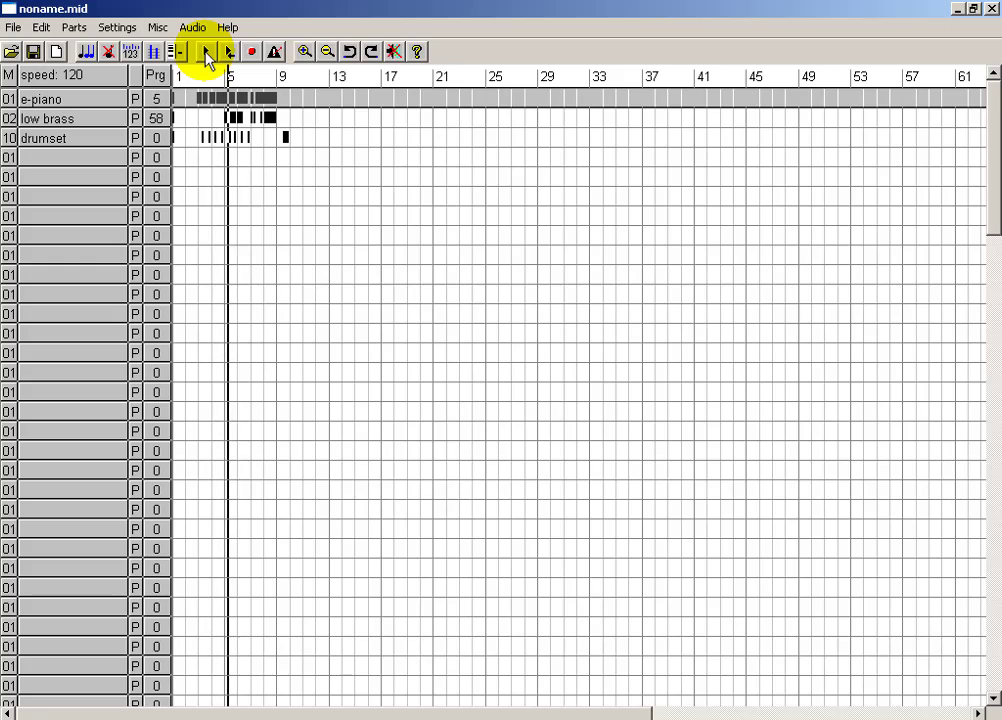
# - Reopen the e-piano piano roll during playback, close it again, and stop playback
pyautogui.click(153, 51)
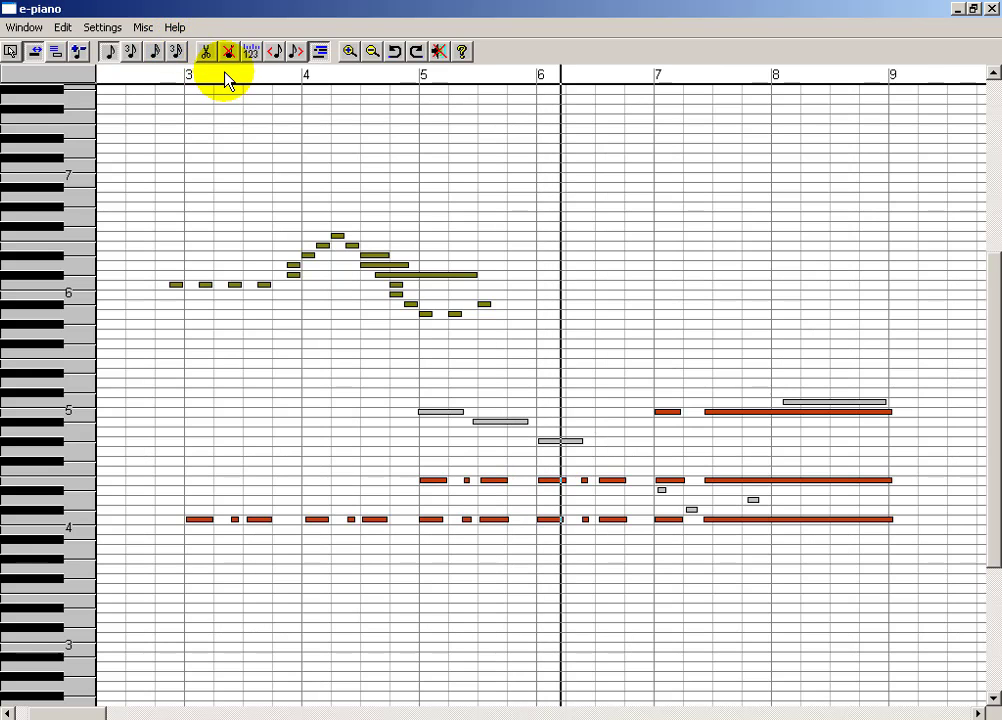
pyautogui.click(25, 28)
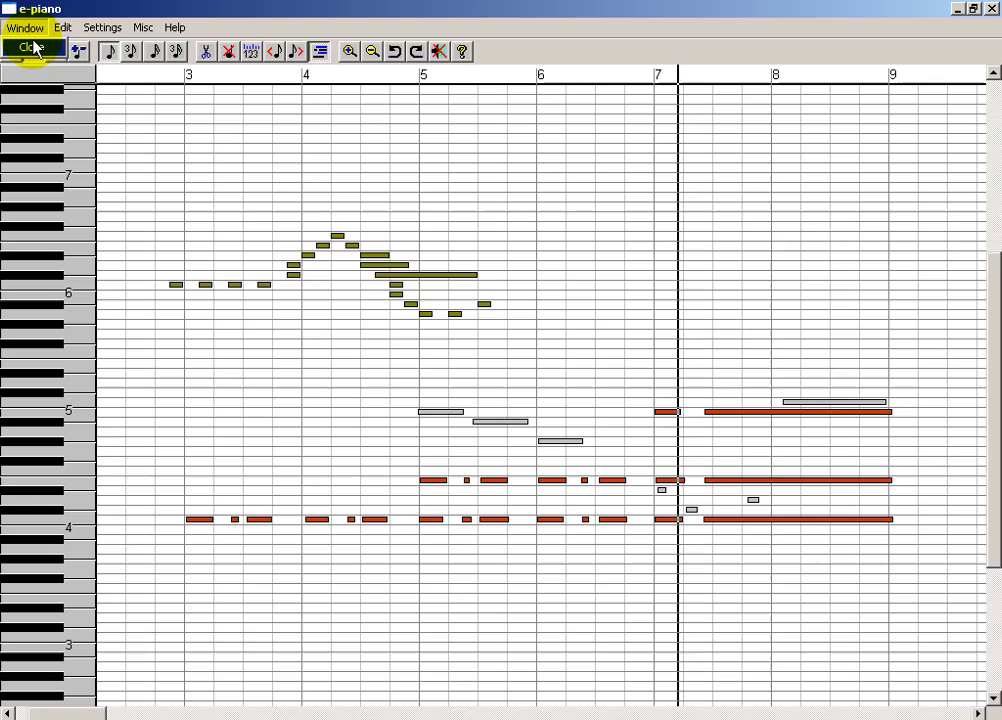
pyautogui.click(33, 47)
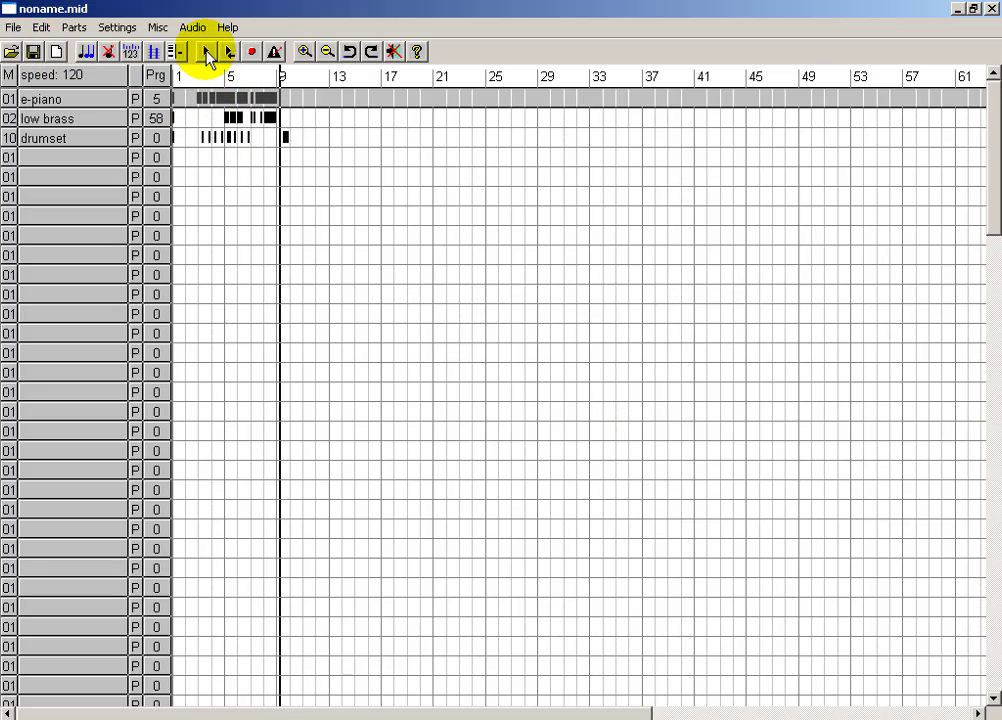
pyautogui.click(208, 56)
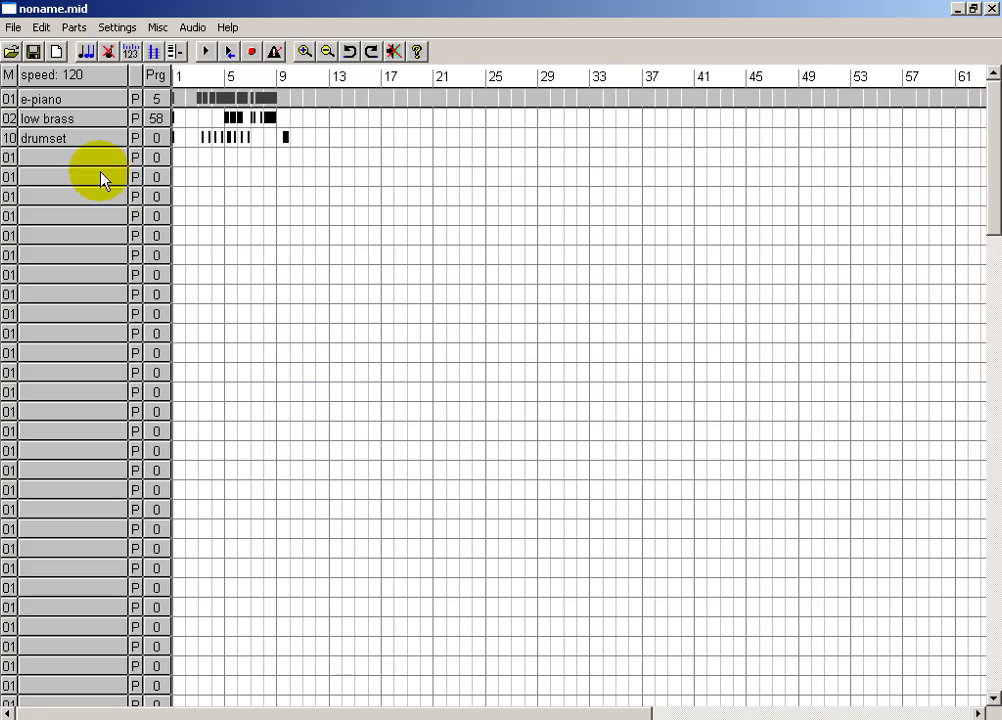
# - Hold the speed field until it reads 160, then play and stop the song
pyautogui.click(97, 78)
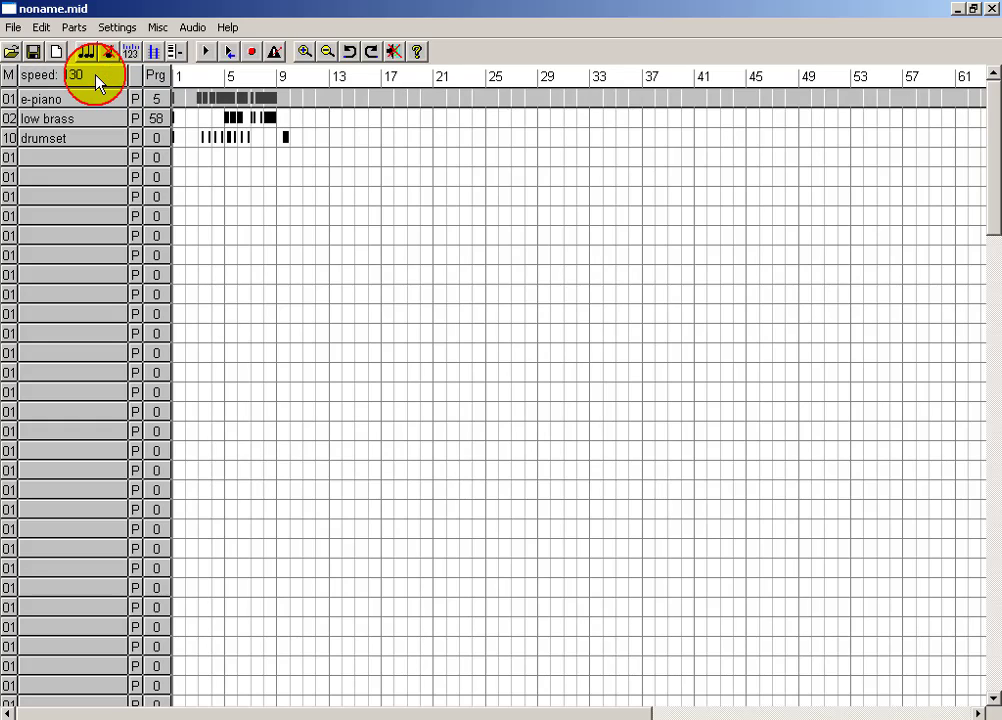
pyautogui.moveTo(97, 78); pyautogui.dragTo(97, 78)
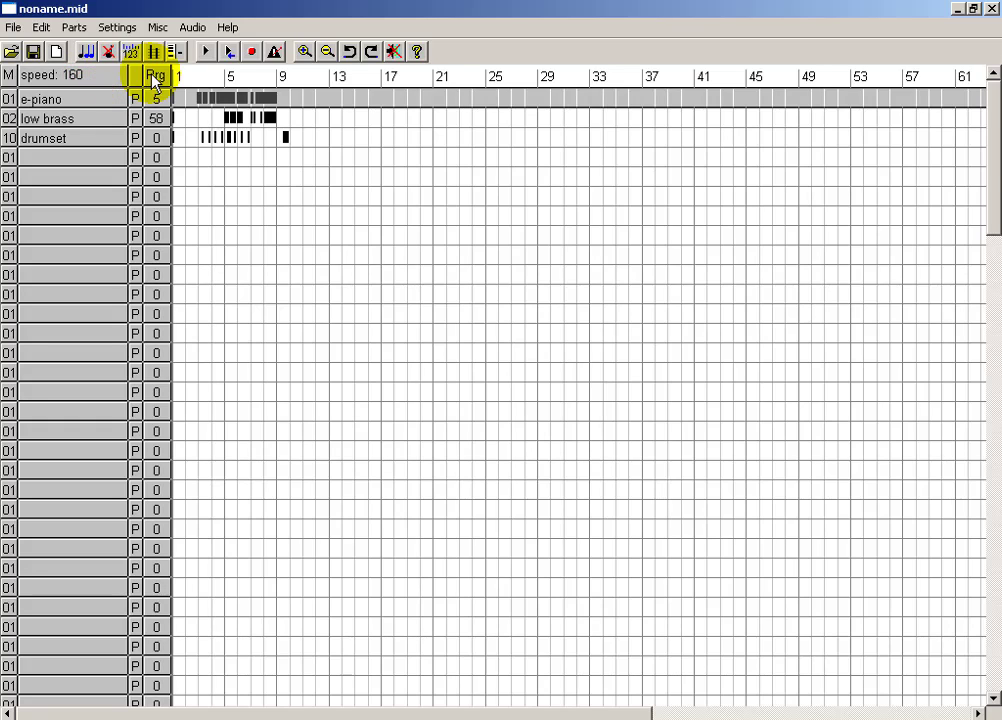
pyautogui.click(205, 53)
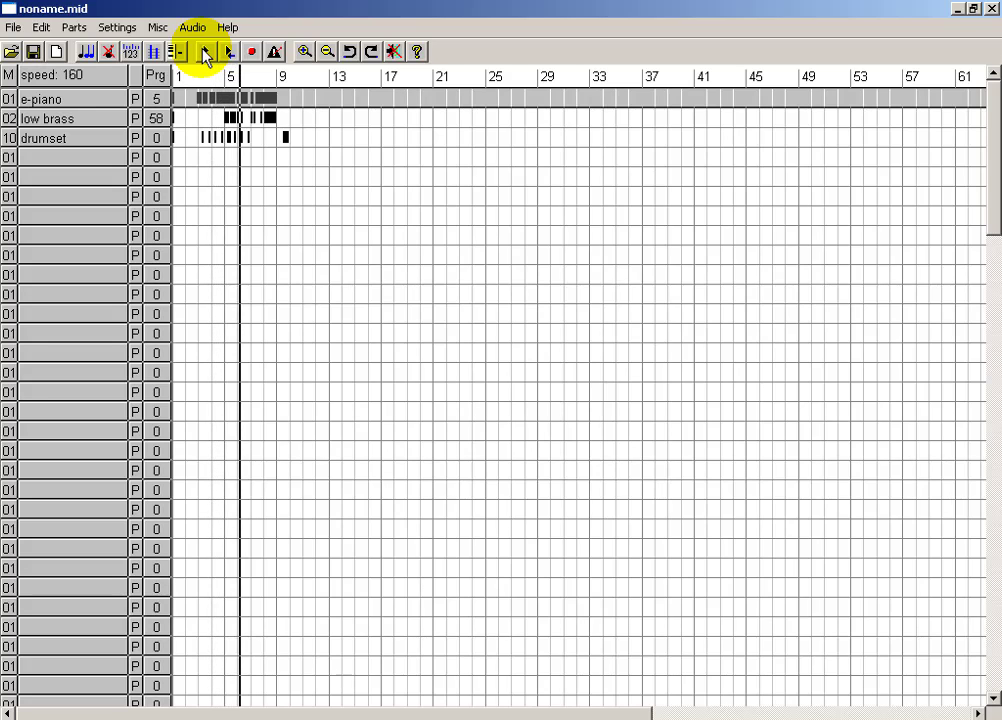
pyautogui.click(205, 55)
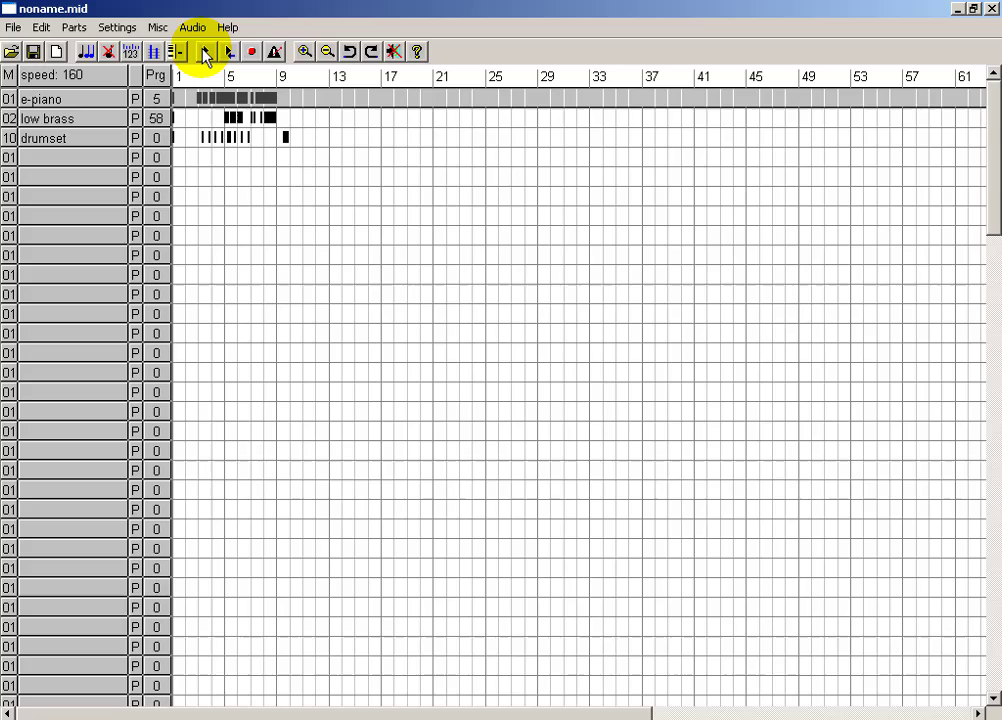